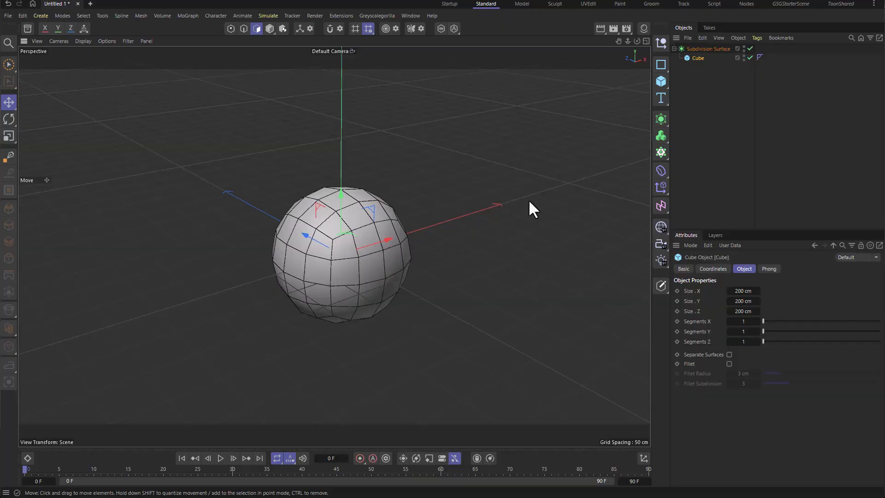
Step: Toggle the Subdivision Surface off and back on to compare the raw cube with the smoothed result
{"action": "left_click", "coordinate": [750, 49]}
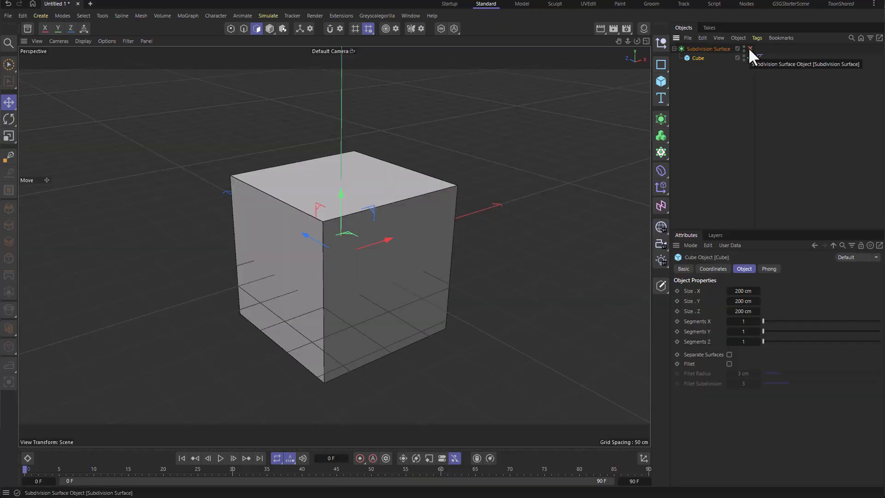
{"action": "left_click", "coordinate": [749, 48]}
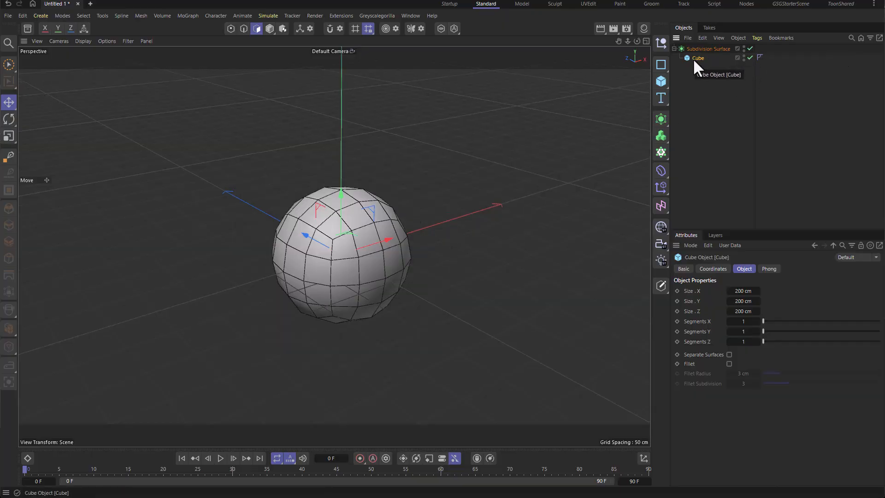
Step: Make the cube editable and drag one of its faces outward to deform the smoothed shape
{"action": "key", "text": "c"}
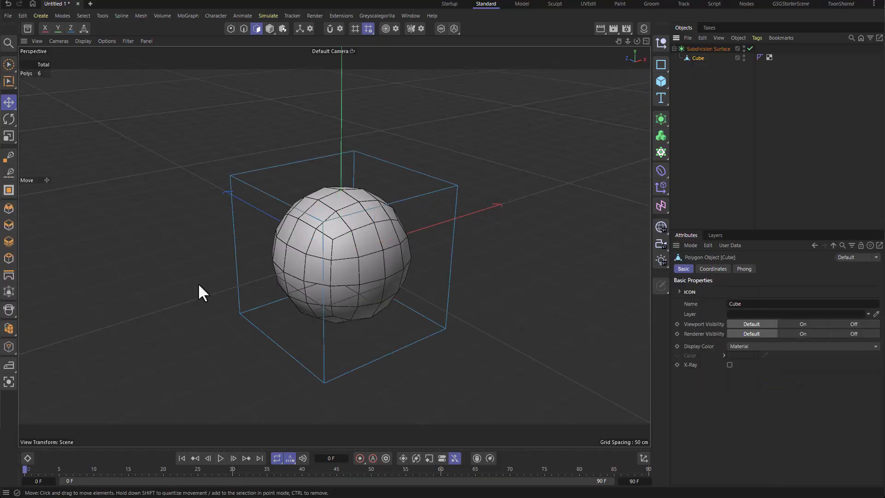
{"action": "left_click", "coordinate": [413, 293]}
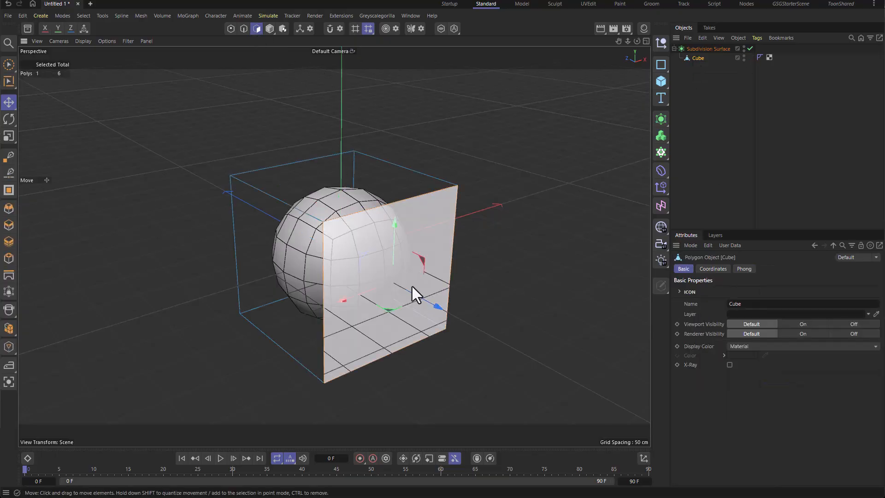
{"action": "left_click_drag", "start_coordinate": [443, 306], "coordinate": [577, 366]}
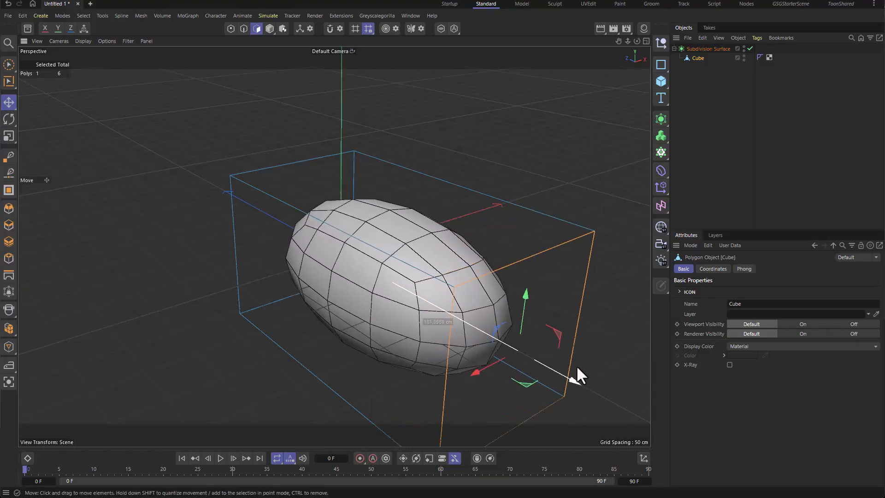
Step: Undo the face move and the conversion to an editable polygon object
{"action": "key", "text": "ctrl+z"}
{"action": "left_click", "coordinate": [529, 141]}
{"action": "mouse_move", "coordinate": [529, 175]}
{"action": "left_mouse_down", "text": "alt"}
{"action": "mouse_move", "coordinate": [357, 170]}
{"action": "mouse_move", "coordinate": [389, 182]}
{"action": "mouse_move", "coordinate": [535, 169]}
{"action": "left_mouse_up", "text": "alt"}
{"action": "key", "text": "ctrl+z"}
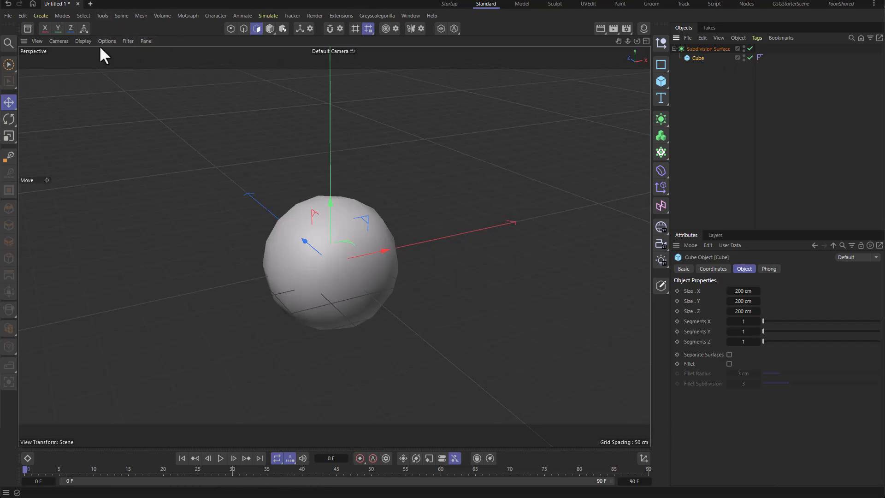
Step: Switch the viewport to shaded display with lines and toggle the Subdivision Surface off and on to compare
{"action": "left_click", "coordinate": [80, 40]}
{"action": "left_click", "coordinate": [110, 81]}
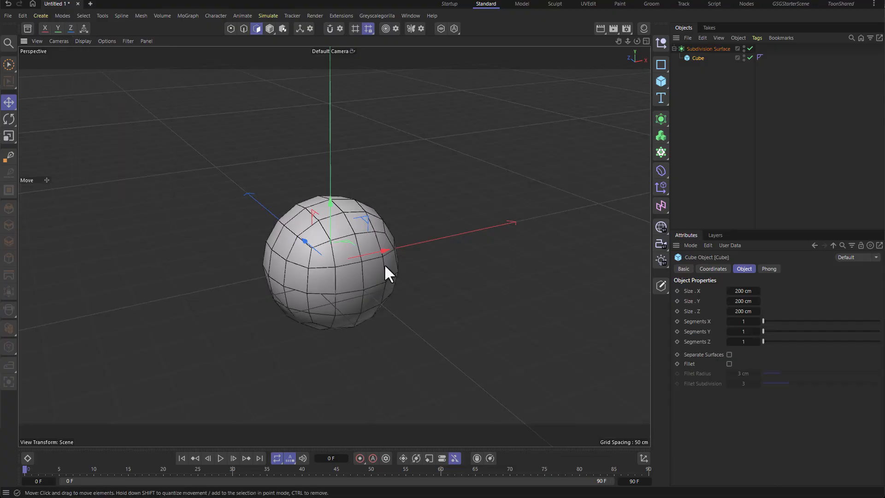
{"action": "left_click", "coordinate": [750, 49]}
{"action": "left_click", "coordinate": [750, 49]}
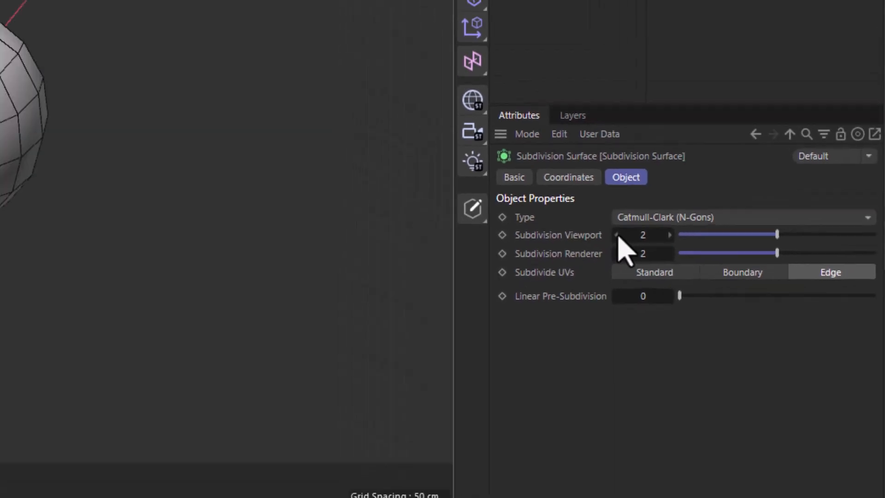
Step: Step the Subdivision Surface's viewport subdivision down to 0 and back up to 2
{"action": "left_click", "coordinate": [543, 196]}
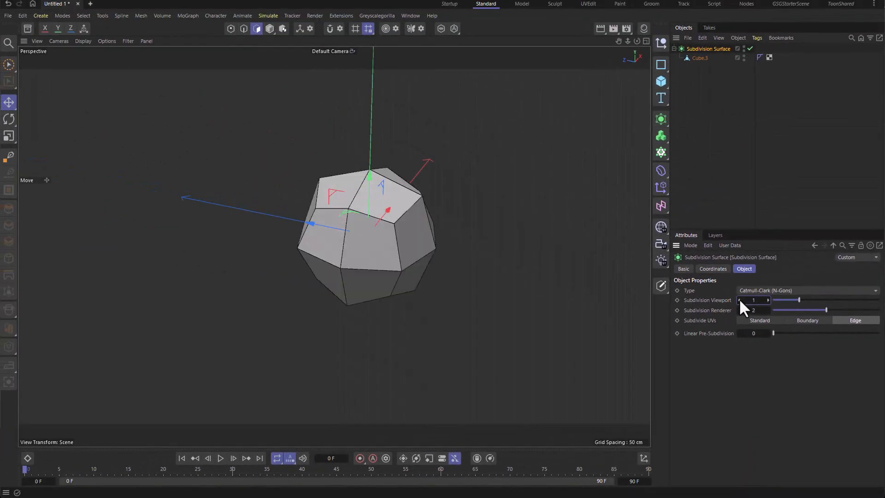
{"action": "left_click", "coordinate": [740, 299]}
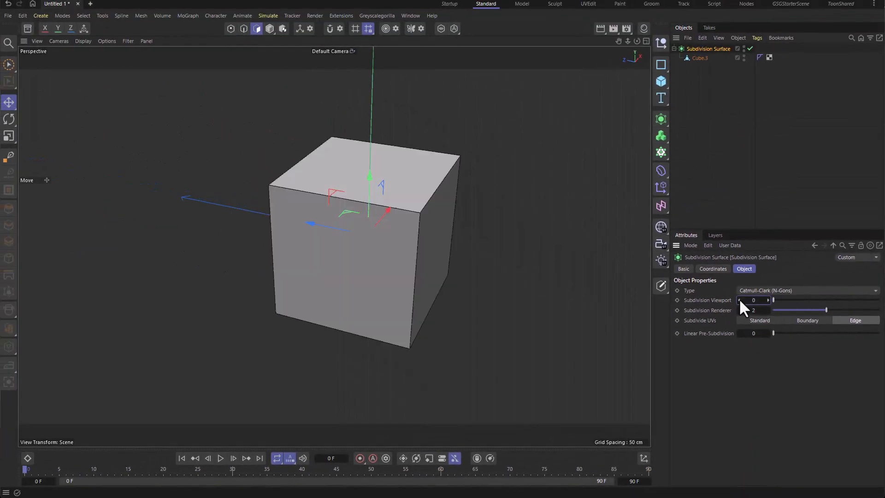
{"action": "left_click", "coordinate": [766, 301]}
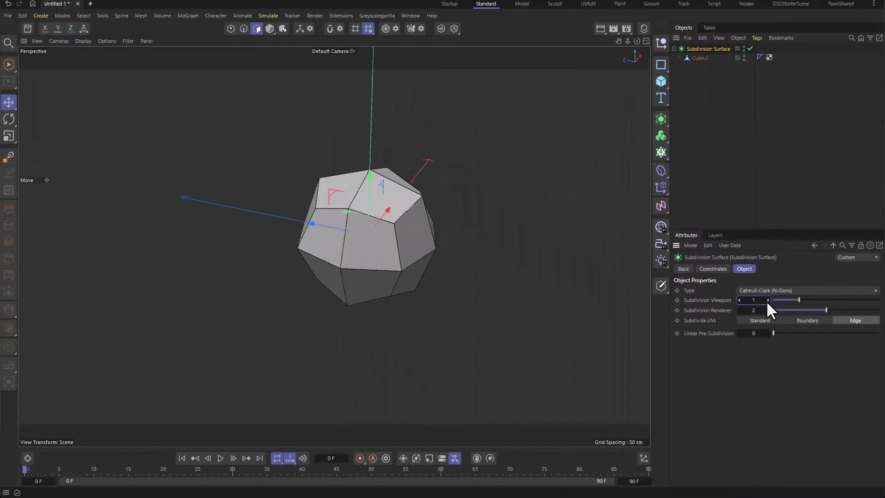
{"action": "left_click", "coordinate": [766, 300]}
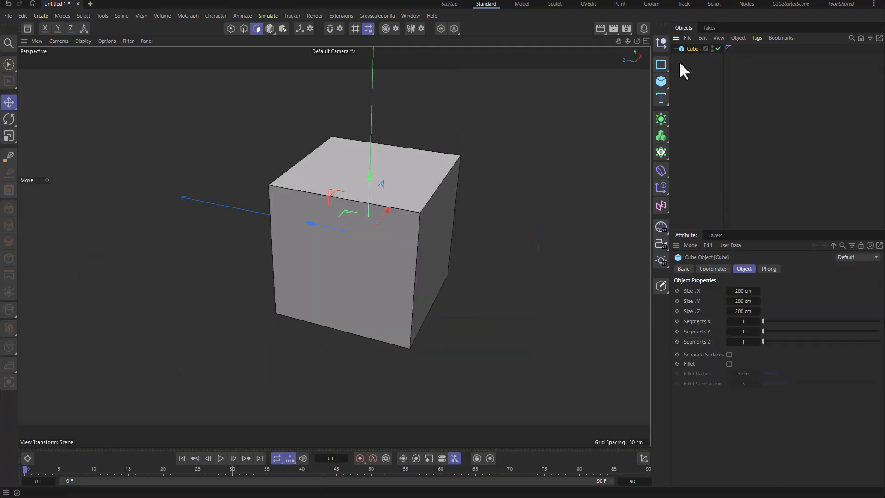
Step: Make the lone cube editable, select all its polygons and subdivide them once
{"action": "key", "text": "c"}
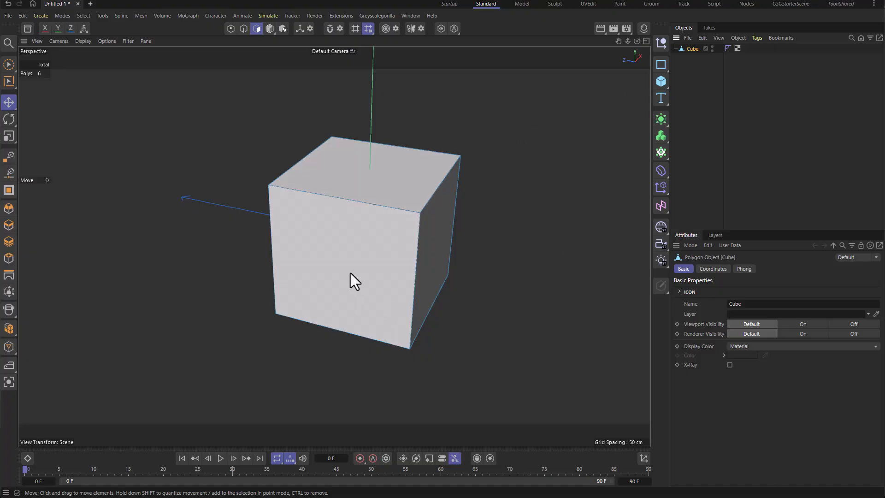
{"action": "left_click_drag", "start_coordinate": [355, 281], "coordinate": [404, 194], "text": "alt"}
{"action": "key", "text": "ctrl+a"}
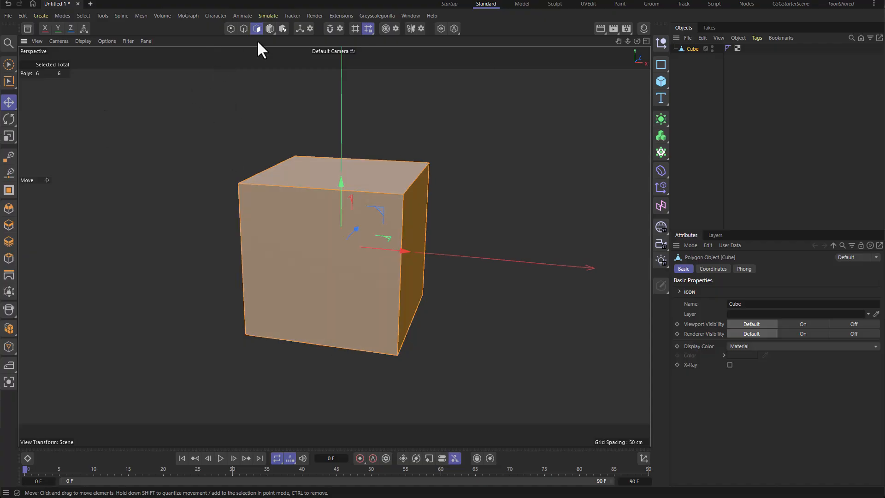
{"action": "key", "text": "m"}
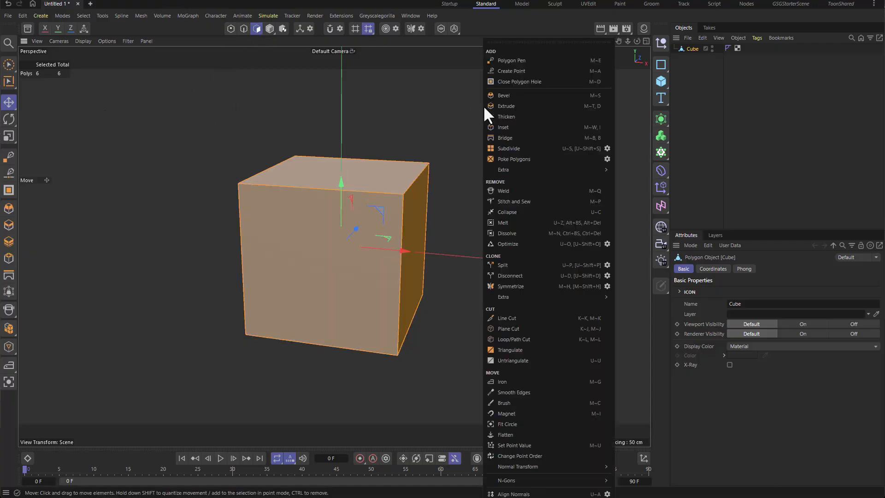
{"action": "left_click", "coordinate": [521, 148]}
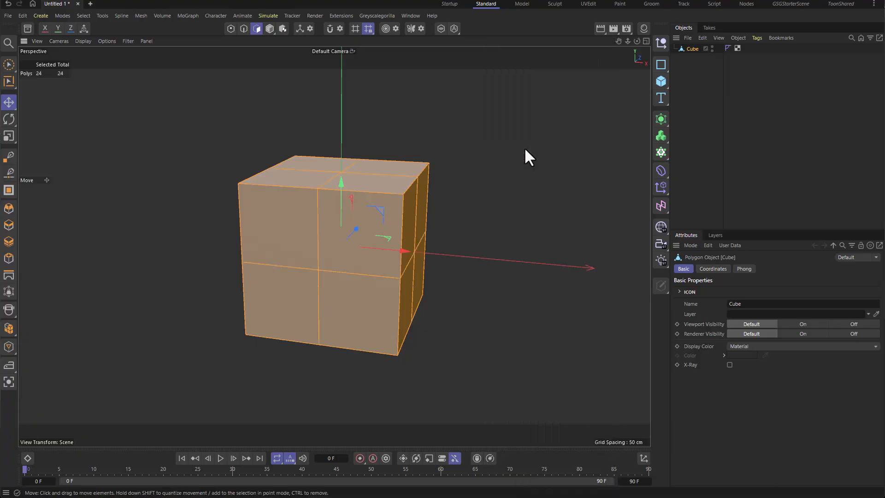
{"action": "left_click", "coordinate": [535, 143]}
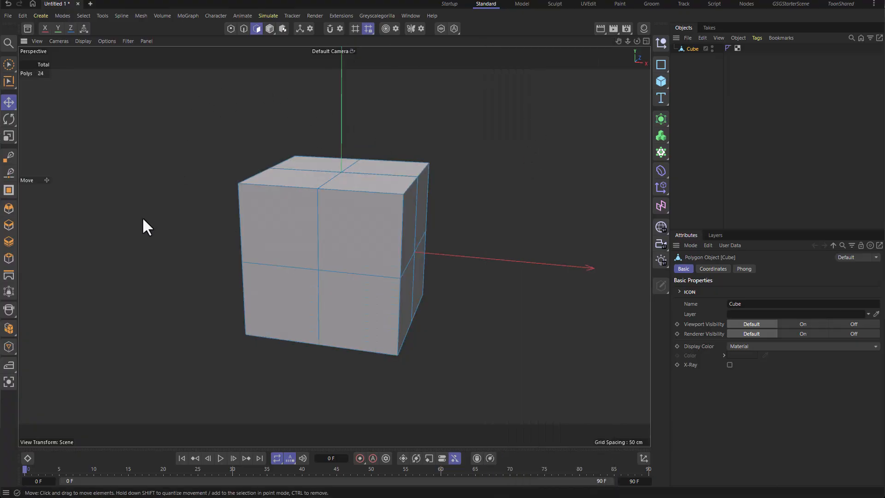
Step: Select all polygons again and subdivide the cube three more times
{"action": "key", "text": "ctrl+a"}
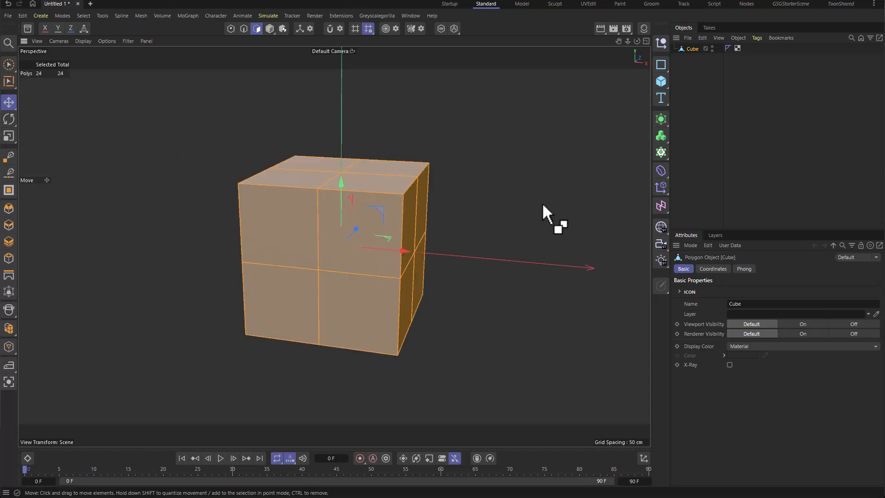
{"action": "right_click", "coordinate": [516, 137]}
{"action": "left_click", "coordinate": [549, 147]}
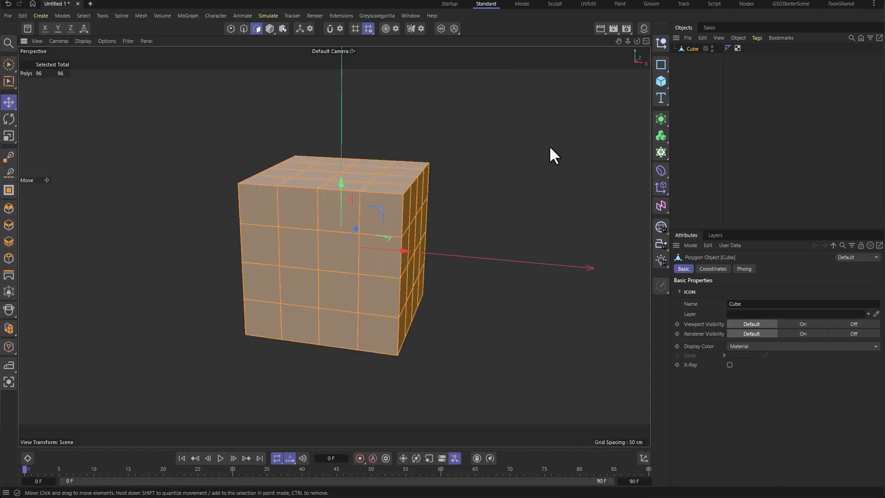
{"action": "right_click", "coordinate": [533, 143]}
{"action": "left_click", "coordinate": [554, 148]}
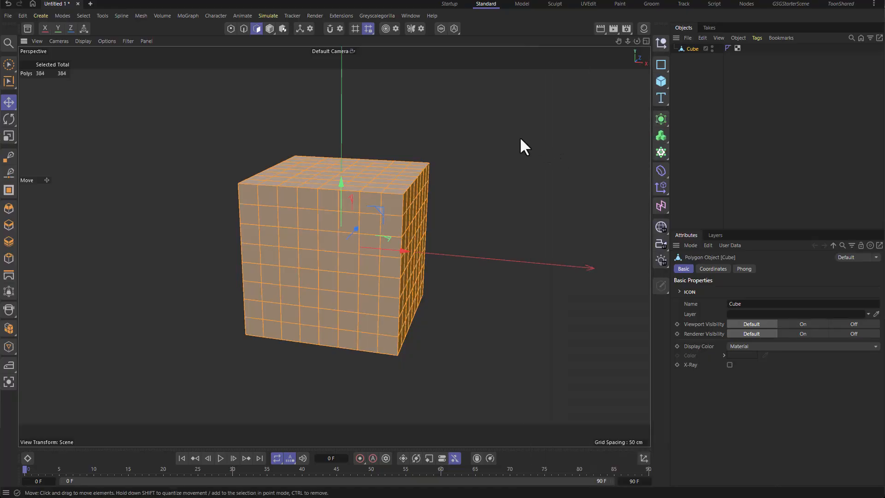
{"action": "right_click", "coordinate": [522, 142]}
{"action": "left_click", "coordinate": [541, 148]}
{"action": "left_click", "coordinate": [550, 184]}
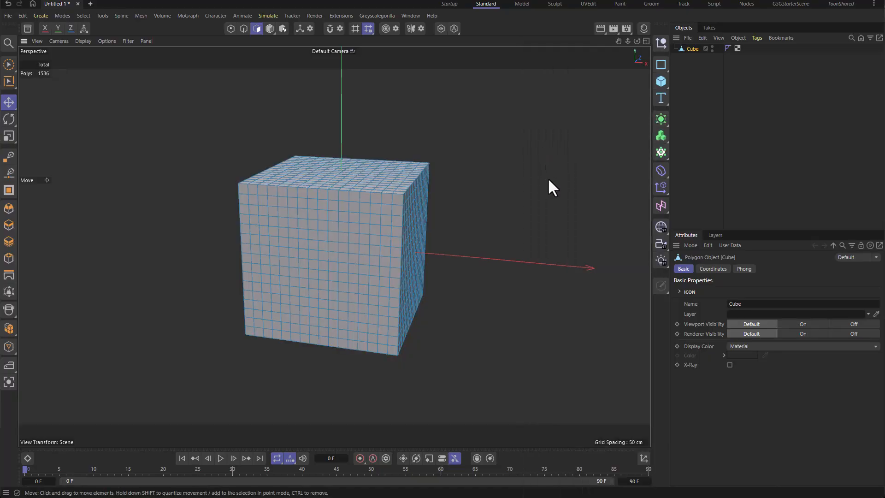
Step: Add a new cube primitive and move it to the left of the subdivided cube
{"action": "left_click", "coordinate": [661, 84]}
{"action": "left_click_drag", "start_coordinate": [400, 251], "coordinate": [168, 240]}
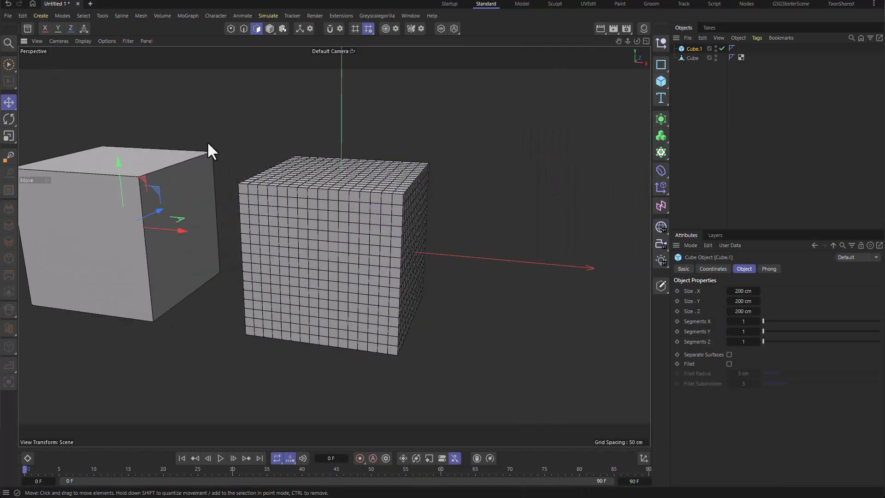
{"action": "middle_click_drag", "start_coordinate": [208, 142], "coordinate": [329, 149], "text": "alt"}
Step: Add a Subdivision Surface and nest the new cube inside it
{"action": "left_click", "coordinate": [661, 119]}
{"action": "left_click_drag", "start_coordinate": [691, 57], "coordinate": [698, 47]}
{"action": "left_click_drag", "start_coordinate": [276, 188], "coordinate": [295, 181], "text": "alt"}
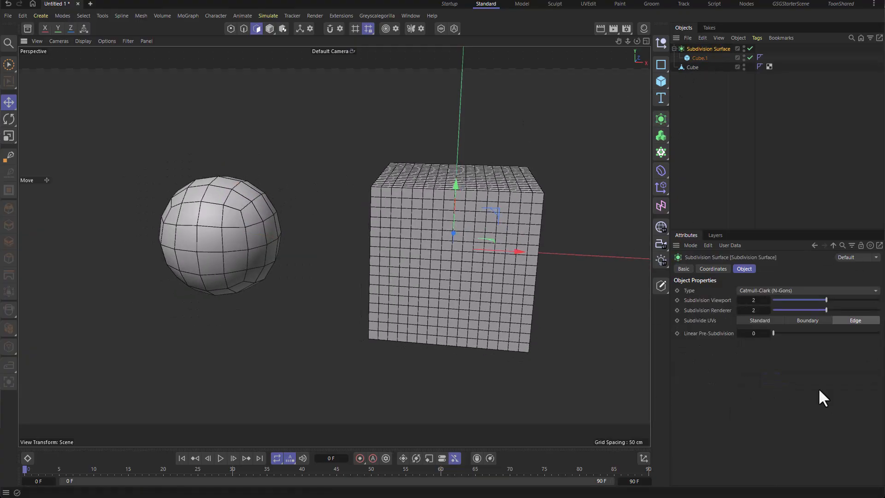
Step: Step the Subdivision Viewport value from 0 up to 4 on the new Subdivision Surface
{"action": "left_click", "coordinate": [738, 300]}
{"action": "left_click", "coordinate": [738, 299]}
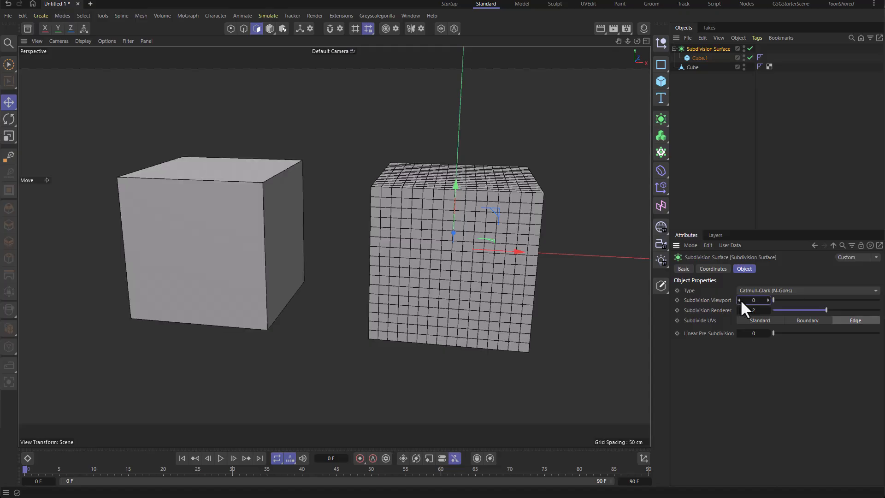
{"action": "left_click", "coordinate": [768, 303]}
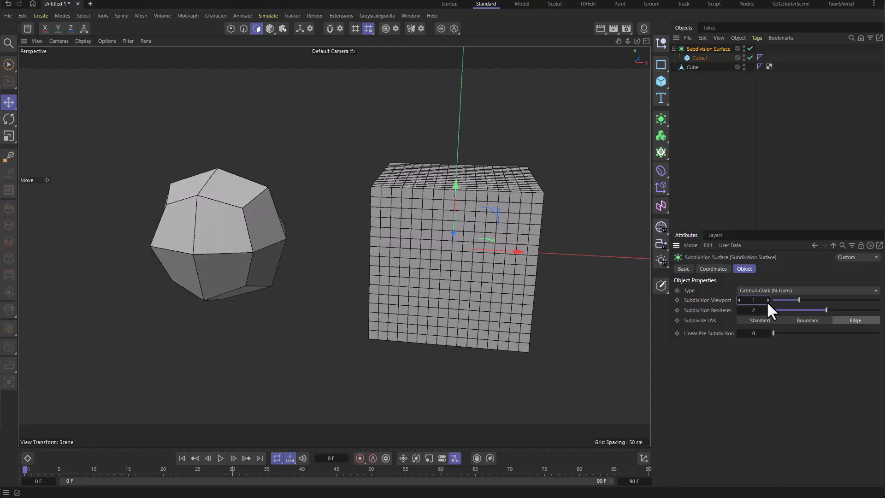
{"action": "left_click", "coordinate": [768, 300]}
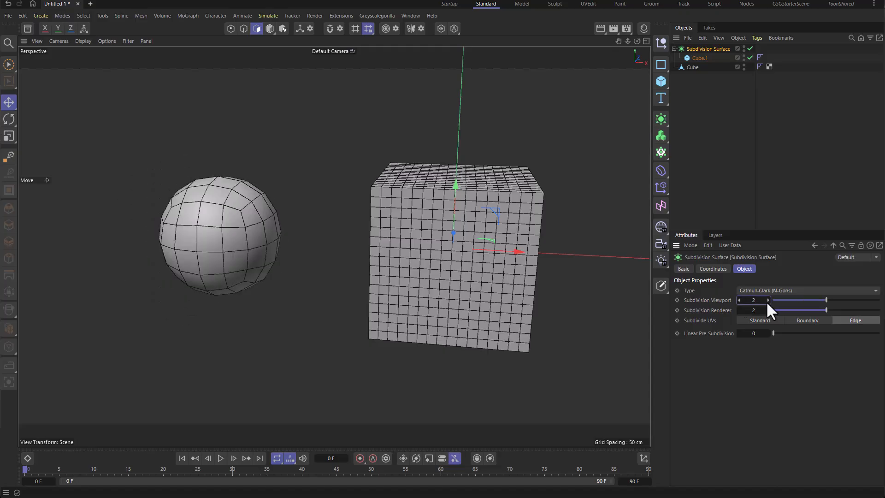
{"action": "left_click", "coordinate": [768, 300]}
{"action": "left_click", "coordinate": [768, 300]}
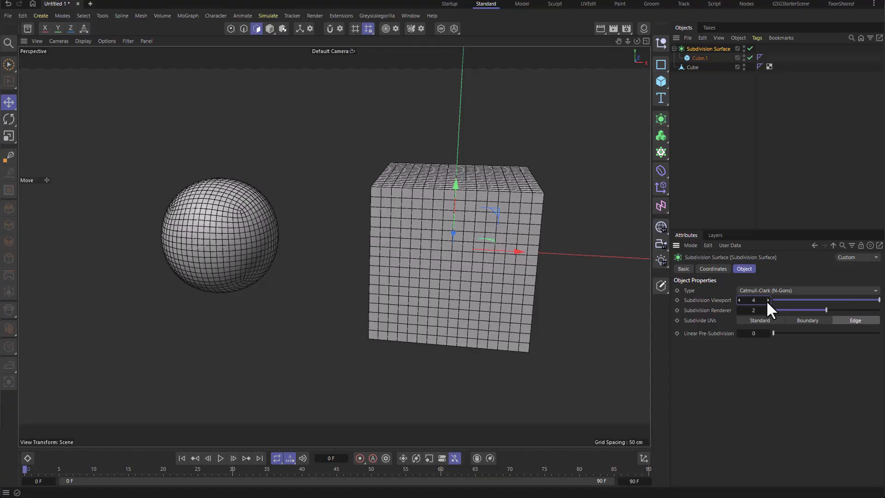
Step: Orbit to a front view and compare the smoothed cube with the manually subdivided cube
{"action": "left_click_drag", "start_coordinate": [357, 206], "coordinate": [203, 279], "text": "alt"}
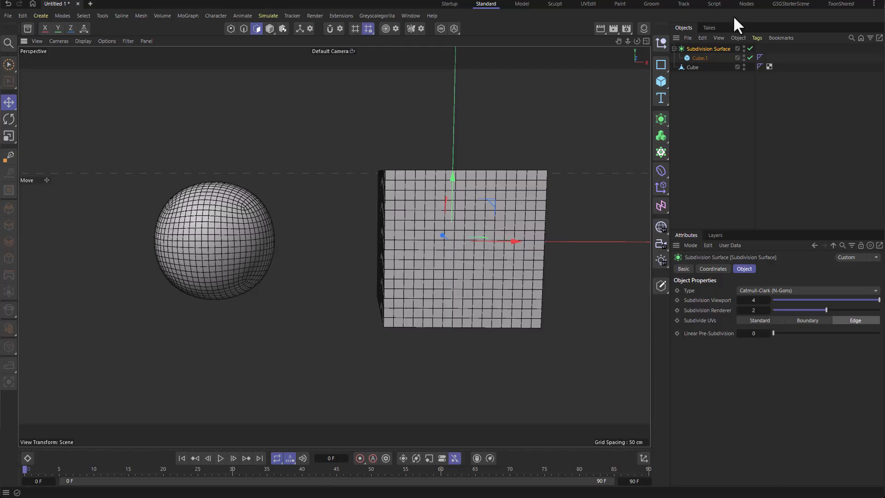
{"action": "left_click", "coordinate": [692, 67]}
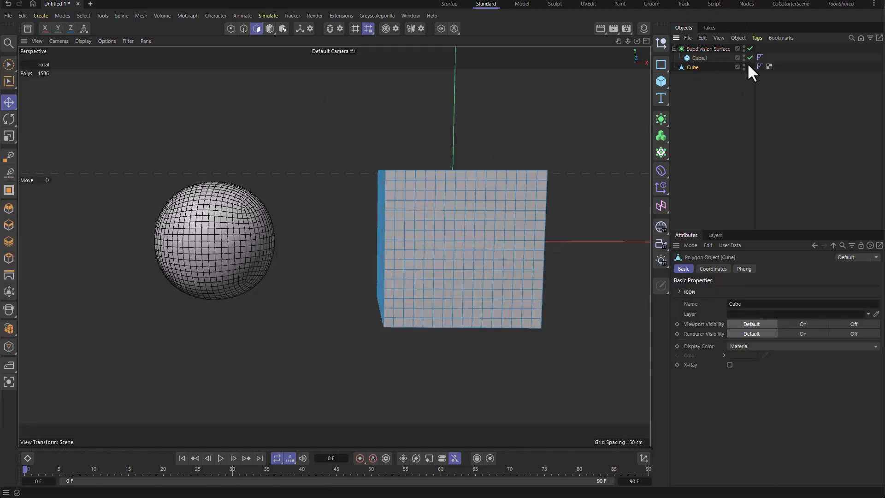
{"action": "left_click", "coordinate": [700, 57]}
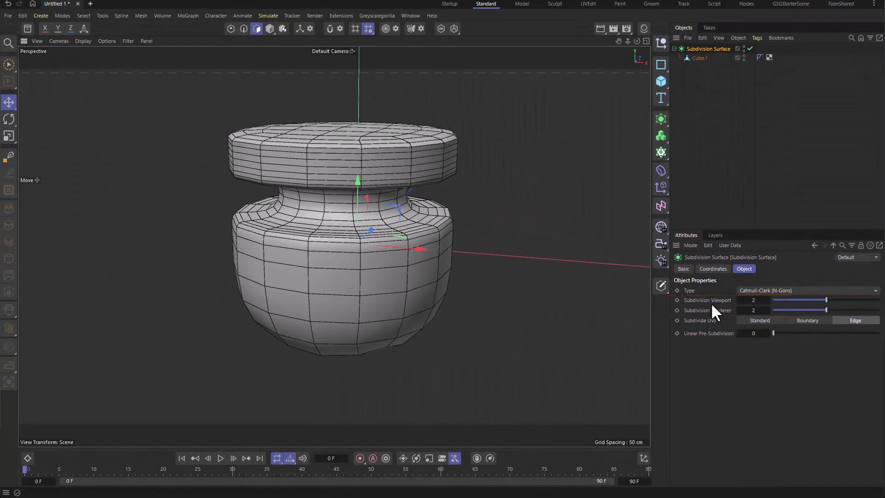
Step: Step the vase model's viewport subdivision down to 0, up to 4, and back to 2
{"action": "left_click", "coordinate": [740, 300]}
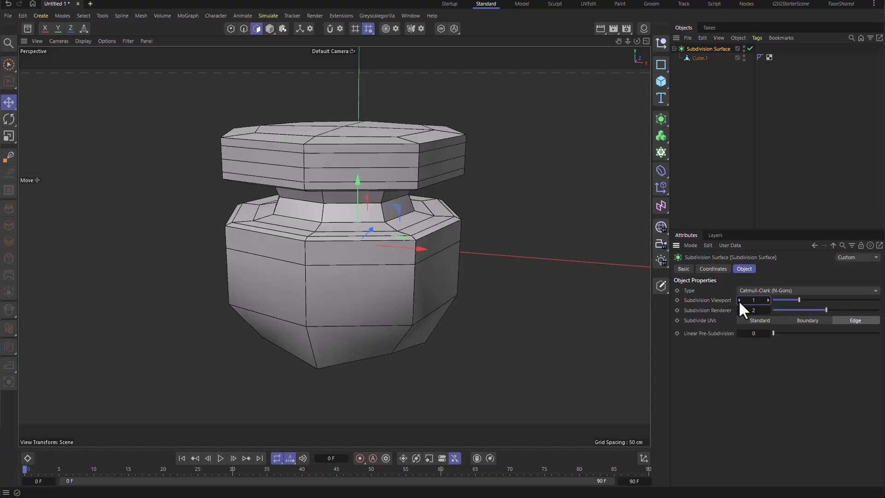
{"action": "left_click", "coordinate": [739, 301]}
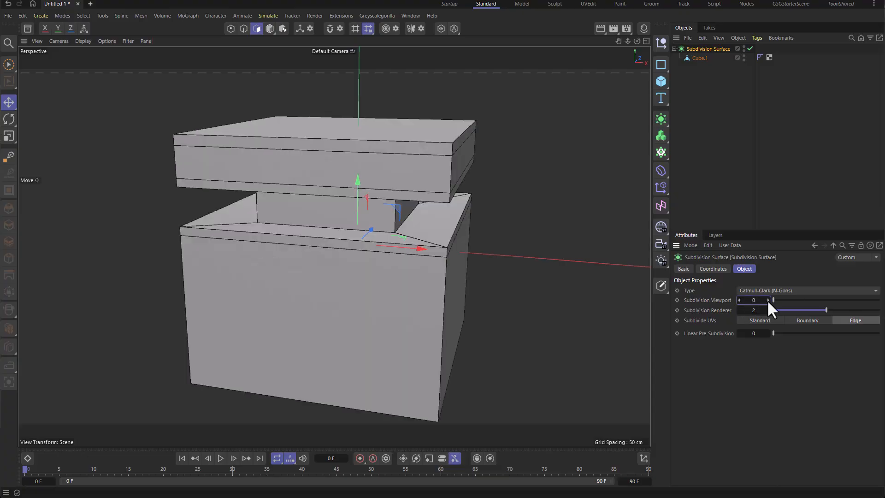
{"action": "left_click", "coordinate": [768, 300]}
{"action": "left_click", "coordinate": [768, 301]}
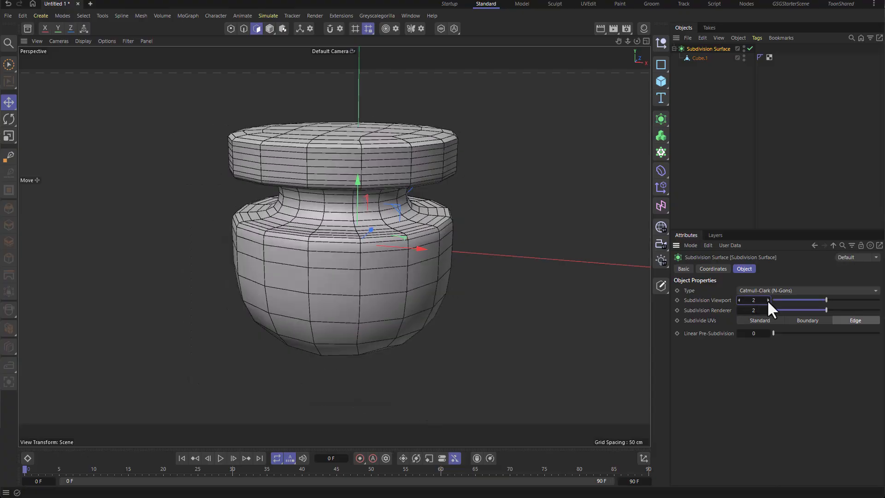
{"action": "left_click", "coordinate": [768, 300]}
{"action": "left_click", "coordinate": [768, 300]}
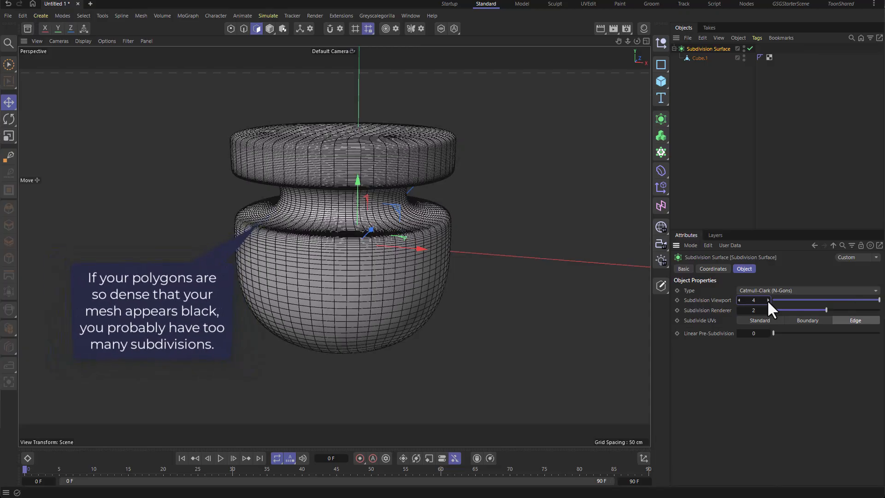
{"action": "left_click", "coordinate": [739, 300]}
{"action": "left_click", "coordinate": [739, 300]}
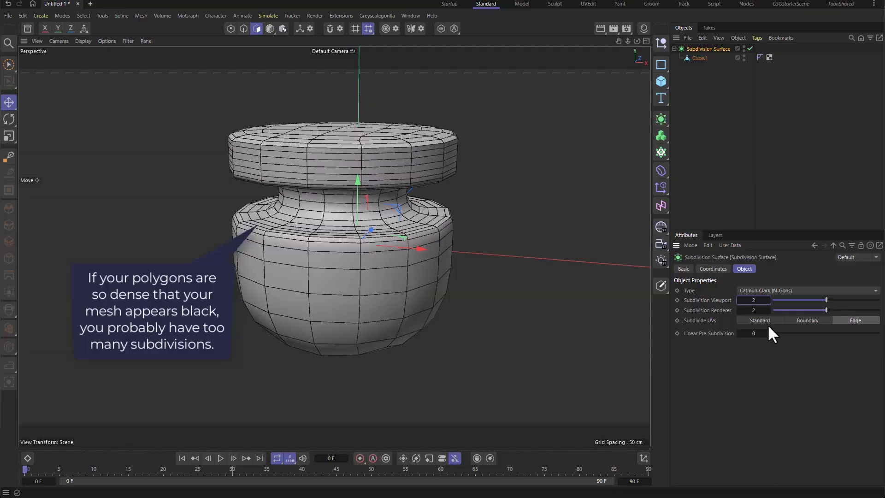
Step: Set the Subdivision Renderer value to 3
{"action": "left_click", "coordinate": [768, 310]}
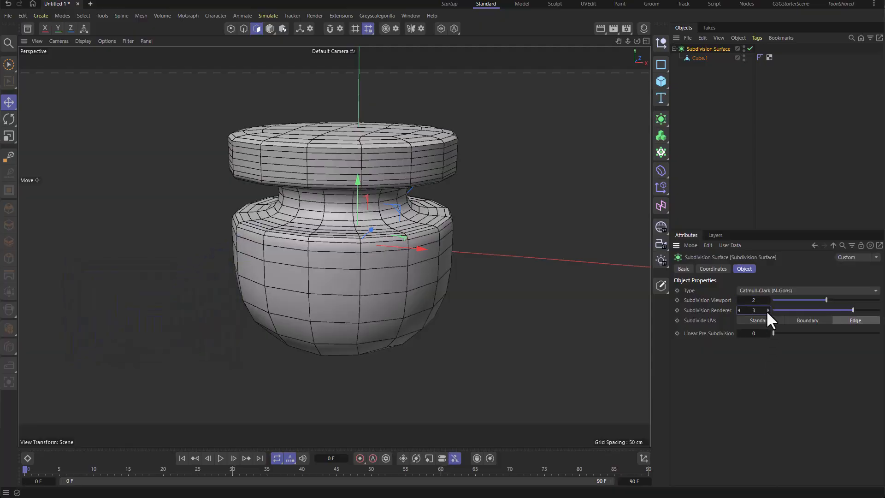
Step: Render the vase to the Picture Viewer and compare the render's subdivision with the viewport's
{"action": "left_click", "coordinate": [614, 29]}
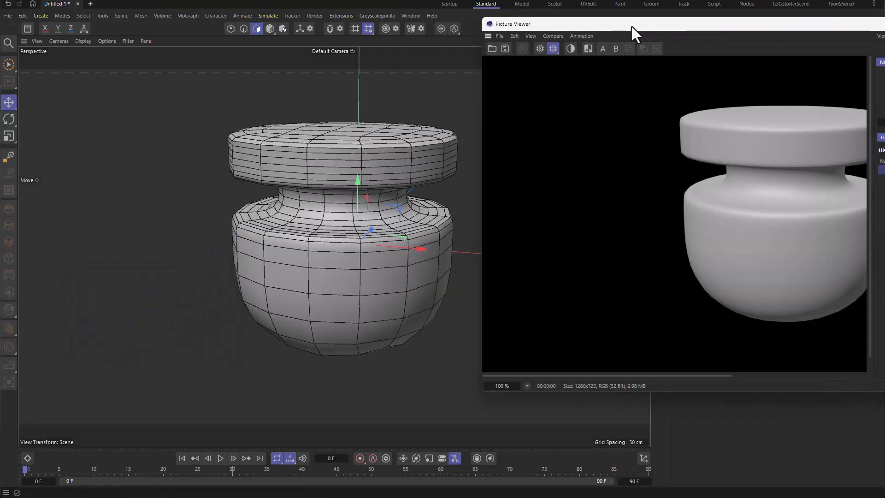
{"action": "left_click_drag", "start_coordinate": [631, 25], "coordinate": [563, 38]}
{"action": "middle_click_drag", "start_coordinate": [205, 139], "coordinate": [104, 121], "text": "alt"}
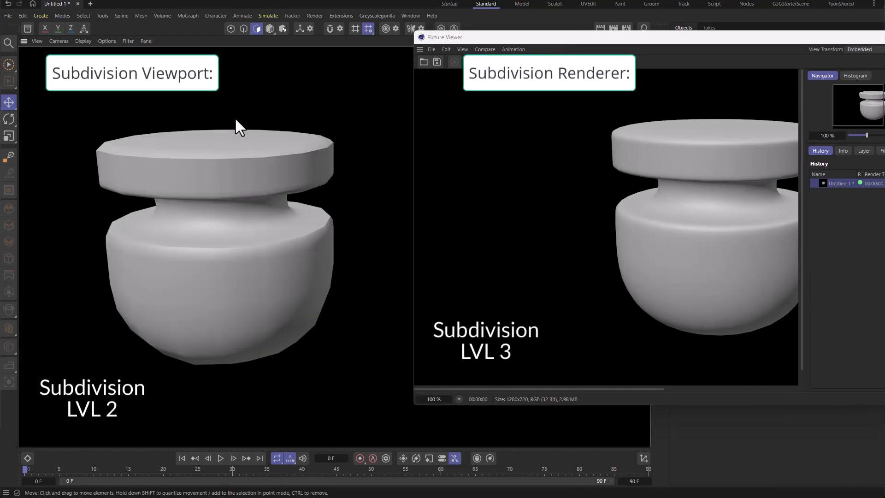
{"action": "key", "text": "ctrl+r"}
{"action": "left_click_drag", "start_coordinate": [663, 109], "coordinate": [562, 119]}
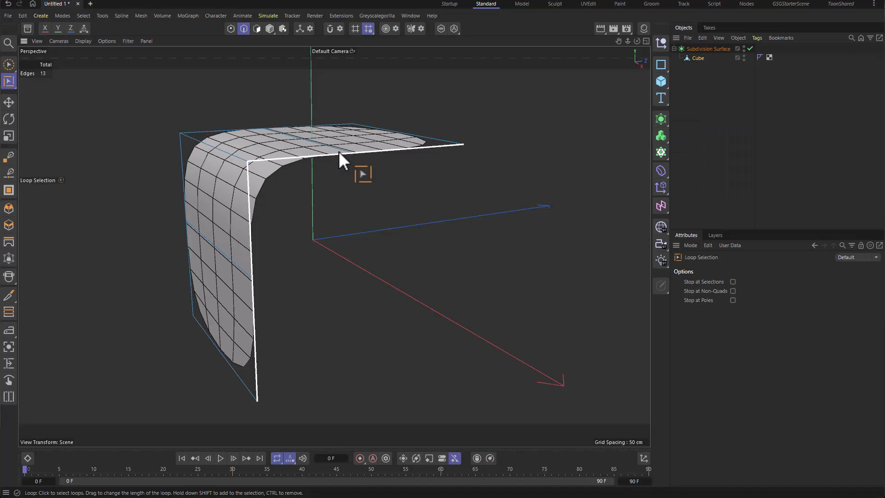
{"action": "left_click_drag", "start_coordinate": [338, 150], "coordinate": [265, 176]}
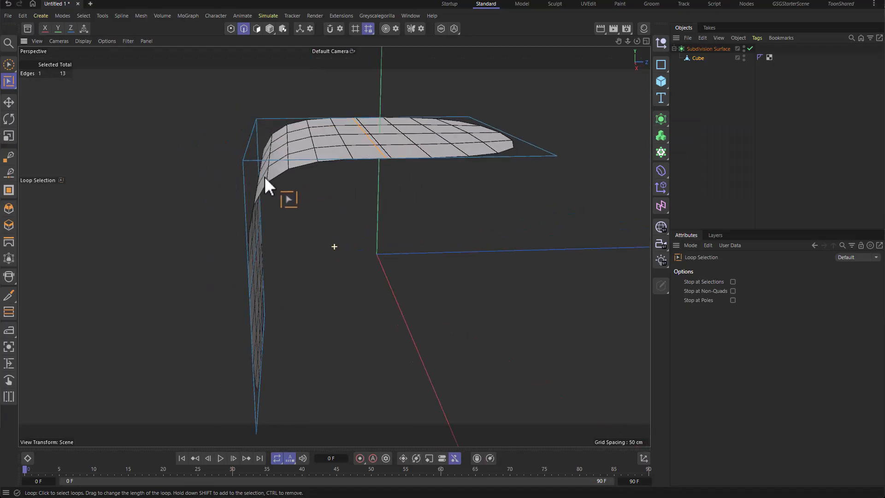
Step: Loop-select an edge loop on the bent surface and move it toward the corner to tighten the bend
{"action": "left_click_drag", "start_coordinate": [427, 151], "coordinate": [258, 195]}
{"action": "key", "text": "u"}
{"action": "key", "text": "l"}
{"action": "left_click", "coordinate": [314, 273]}
{"action": "key", "text": "e"}
{"action": "left_click_drag", "start_coordinate": [330, 115], "coordinate": [334, 149], "text": "alt"}
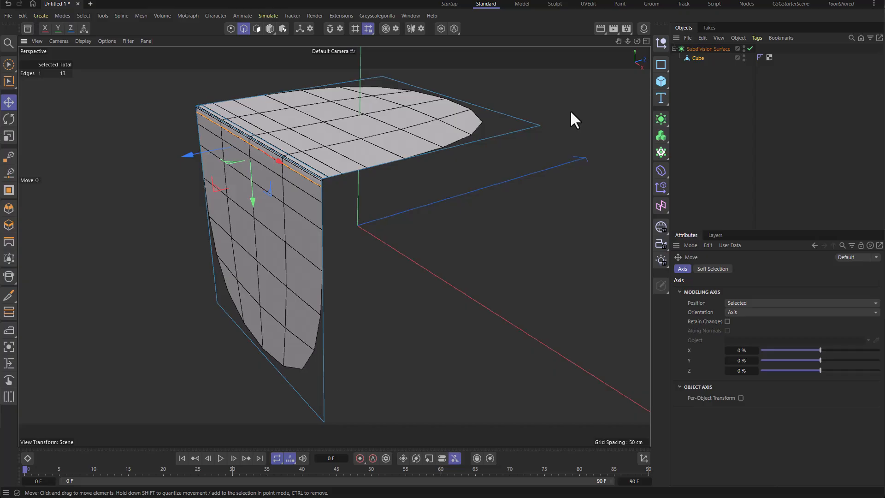
Step: Toggle the Subdivision Surface off and back on to compare the corner with and without smoothing
{"action": "left_click", "coordinate": [751, 49]}
{"action": "scroll", "coordinate": [325, 158], "scroll_direction": "up", "scroll_amount": 4}
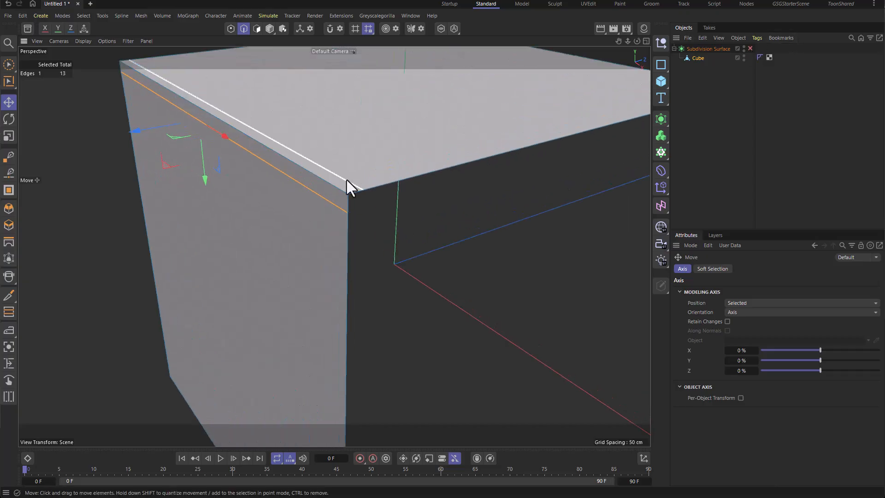
{"action": "left_click", "coordinate": [751, 49]}
{"action": "scroll", "coordinate": [375, 251], "scroll_direction": "down", "scroll_amount": 6}
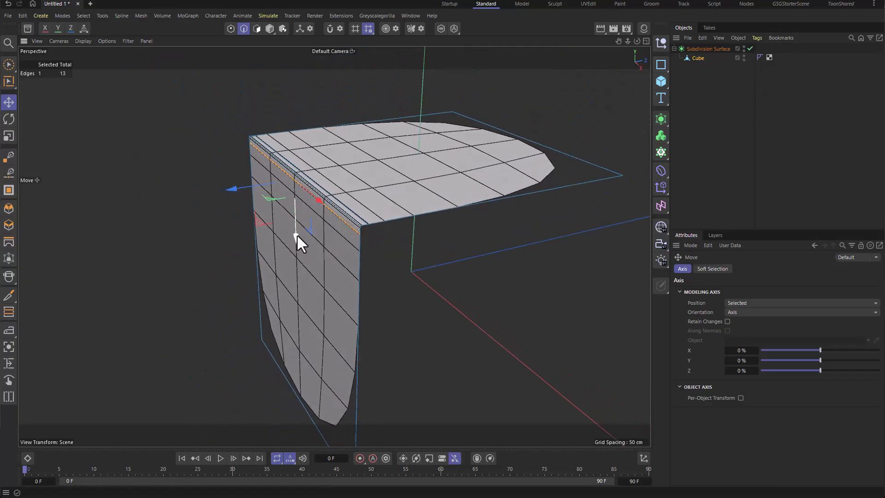
Step: Slide the edge loops near the bend away from the corner to soften the surface's curve
{"action": "left_click_drag", "start_coordinate": [296, 237], "coordinate": [299, 355]}
{"action": "key", "text": "u"}
{"action": "key", "text": "l"}
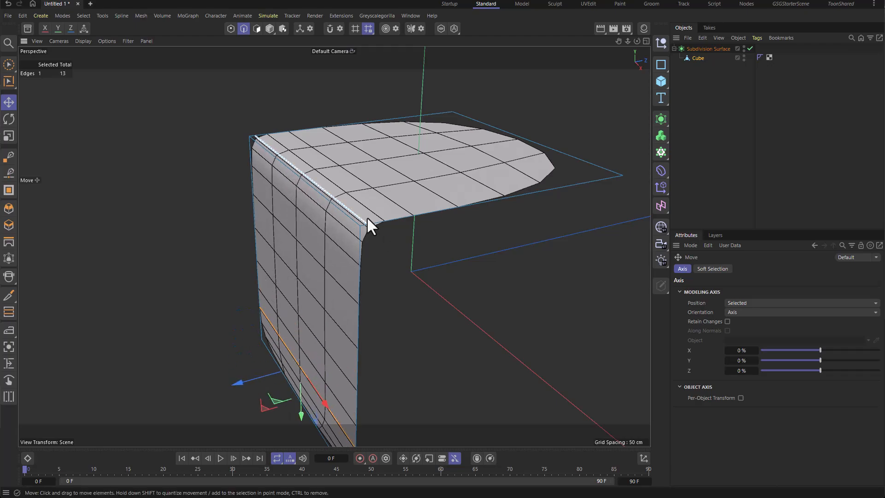
{"action": "left_click", "coordinate": [367, 217]}
{"action": "key", "text": "e"}
{"action": "left_click_drag", "start_coordinate": [432, 200], "coordinate": [392, 199], "text": "alt"}
{"action": "left_click_drag", "start_coordinate": [270, 173], "coordinate": [508, 162]}
{"action": "key", "text": "q"}
{"action": "mouse_move", "coordinate": [436, 264]}
{"action": "left_mouse_down", "text": "alt"}
{"action": "mouse_move", "coordinate": [489, 247]}
{"action": "mouse_move", "coordinate": [452, 258]}
{"action": "left_mouse_up", "text": "alt"}
{"action": "key", "text": "q"}
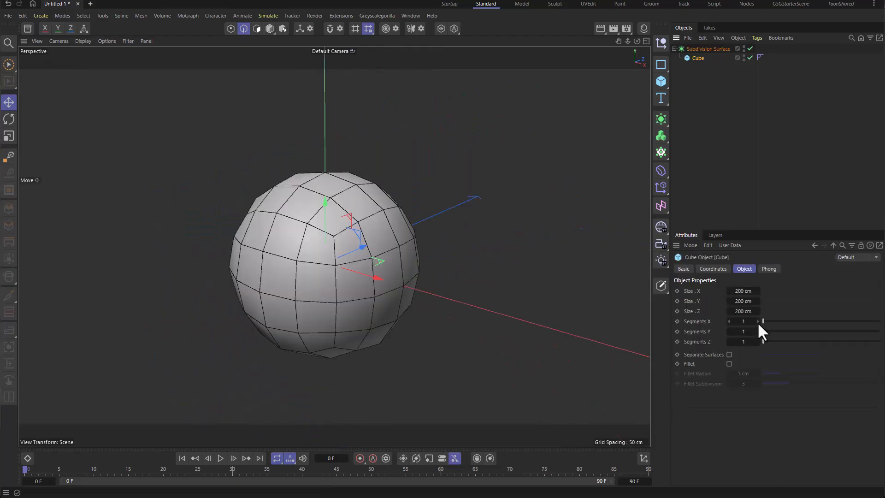
Step: Raise the cube's Segments X, Y and Z to 2, toggling the subdivision off and on to compare
{"action": "left_click", "coordinate": [757, 321]}
{"action": "left_click", "coordinate": [757, 331]}
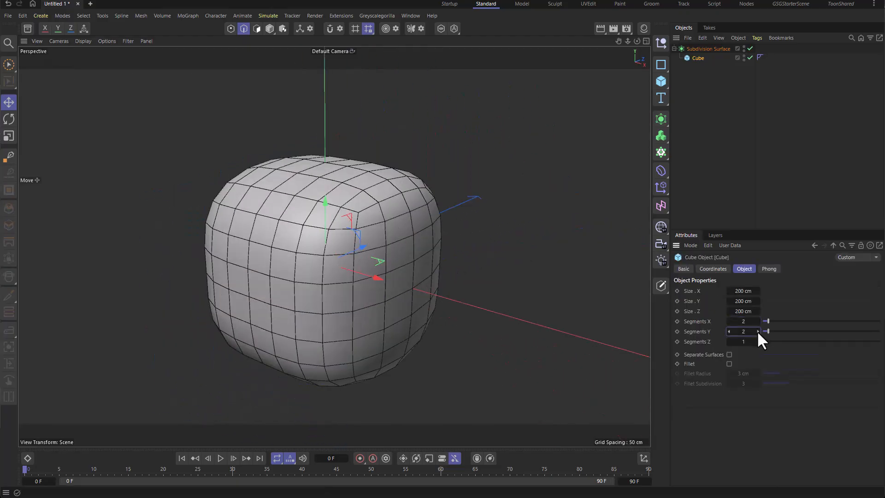
{"action": "left_click", "coordinate": [758, 341]}
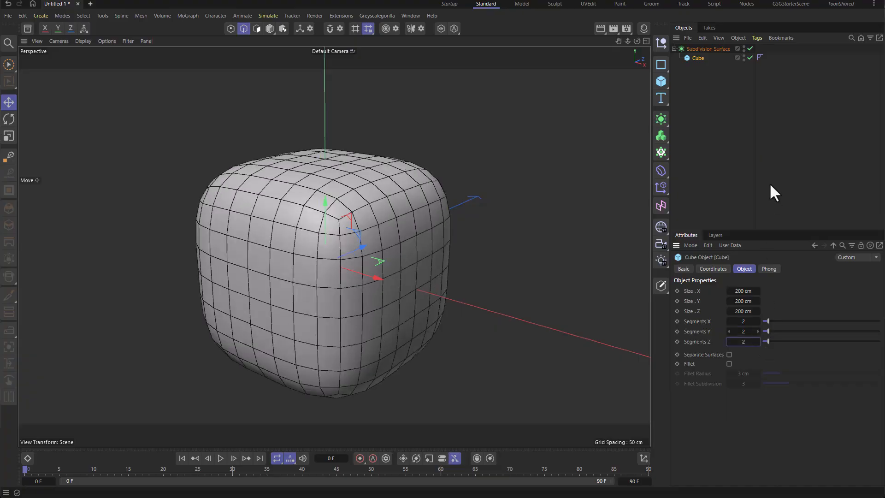
{"action": "key", "text": "q"}
{"action": "key", "text": "q"}
Step: Raise the cube's Segments X, Y and Z to 3
{"action": "left_click", "coordinate": [759, 322]}
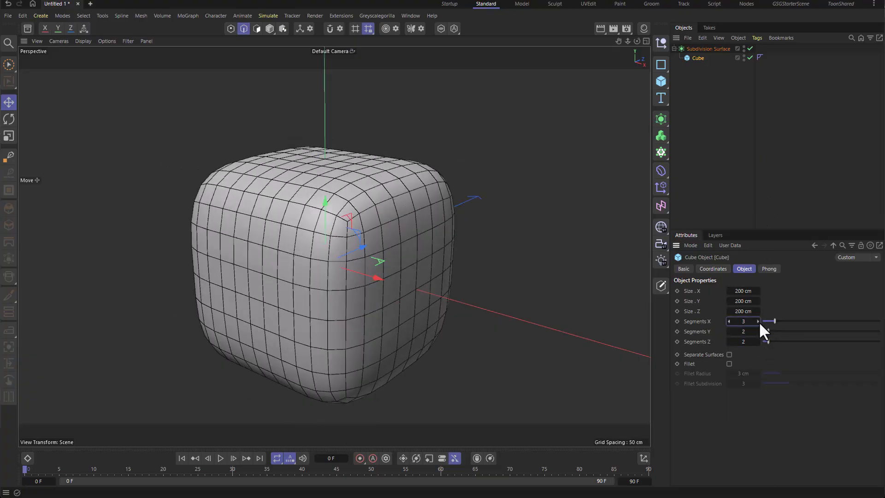
{"action": "left_click", "coordinate": [759, 330]}
{"action": "left_click", "coordinate": [758, 341]}
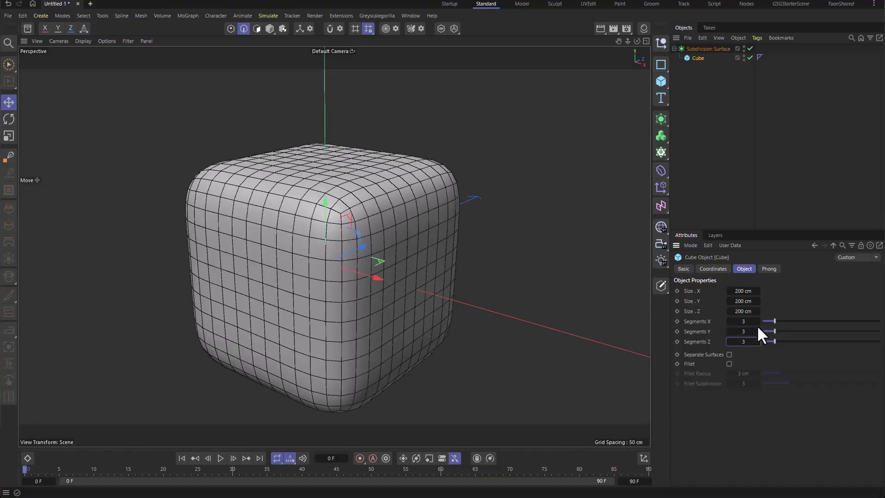
Step: Raise the cube's Segments X, Y and Z to 4 and toggle the subdivision off and on to compare
{"action": "left_click", "coordinate": [758, 322]}
{"action": "left_click", "coordinate": [759, 331]}
{"action": "left_click", "coordinate": [759, 341]}
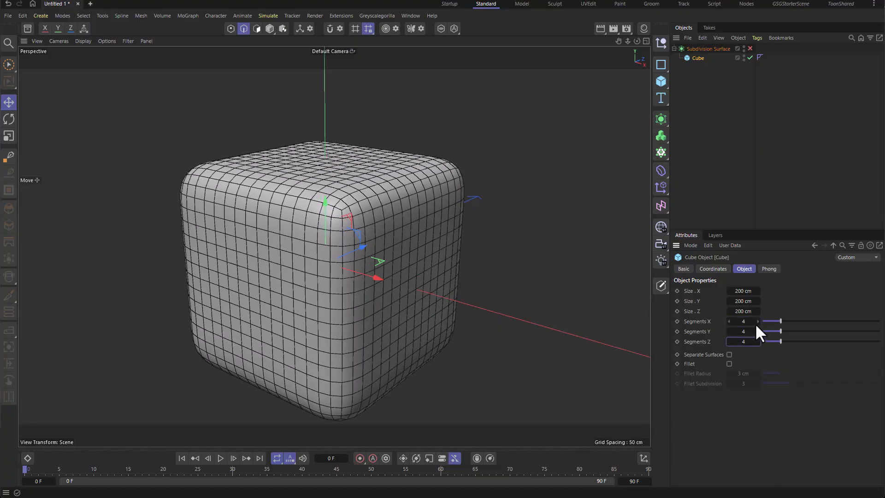
{"action": "key", "text": "q"}
{"action": "key", "text": "q"}
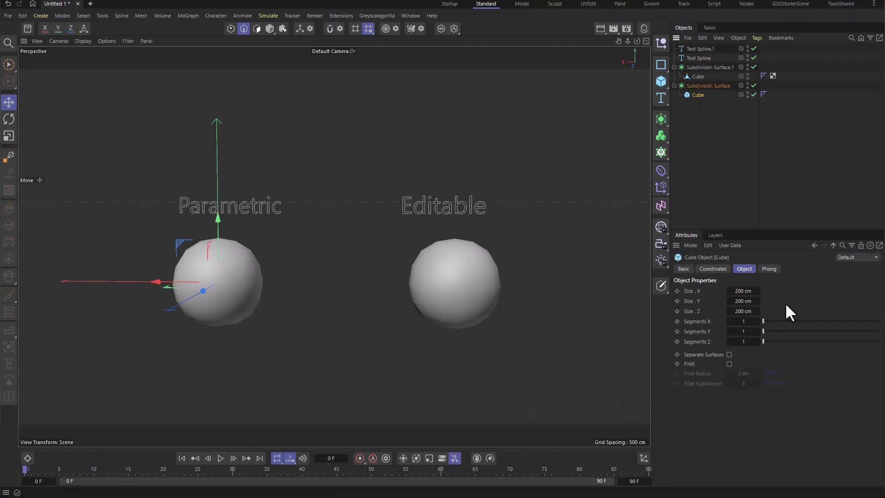
Step: Raise the parametric cube's Segments X and Y to 7 and increase its Segments Z as well
{"action": "left_click", "coordinate": [758, 320]}
{"action": "triple_click", "coordinate": [758, 321]}
{"action": "double_click", "coordinate": [758, 321]}
{"action": "triple_click", "coordinate": [757, 330]}
{"action": "triple_click", "coordinate": [757, 330]}
{"action": "triple_click", "coordinate": [758, 341]}
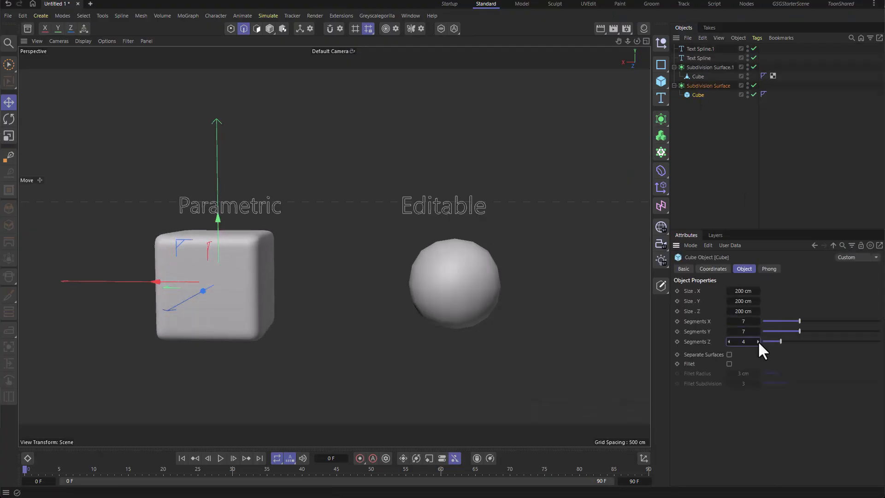
{"action": "triple_click", "coordinate": [758, 341]}
Step: Add loop cuts close to the editable cube's edges with the Loop/Path Cut tool to sharpen its corners
{"action": "left_click", "coordinate": [698, 76]}
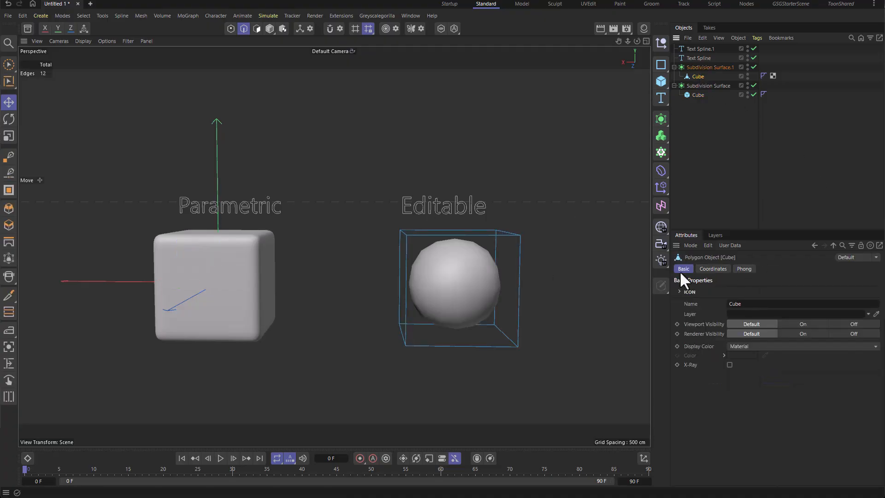
{"action": "key", "text": "k"}
{"action": "key", "text": "l"}
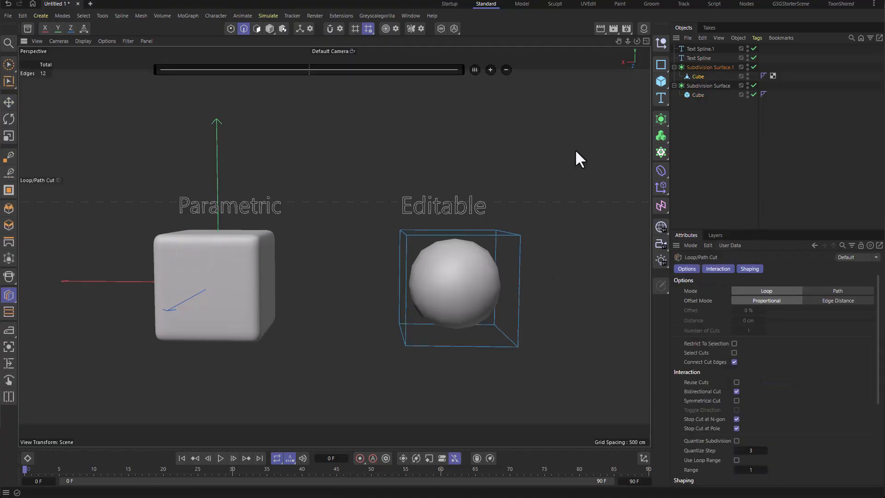
{"action": "left_click", "coordinate": [416, 239]}
{"action": "left_click", "coordinate": [513, 239]}
{"action": "left_click", "coordinate": [414, 342]}
{"action": "left_click_drag", "start_coordinate": [556, 277], "coordinate": [489, 255], "text": "alt"}
{"action": "left_click", "coordinate": [409, 245]}
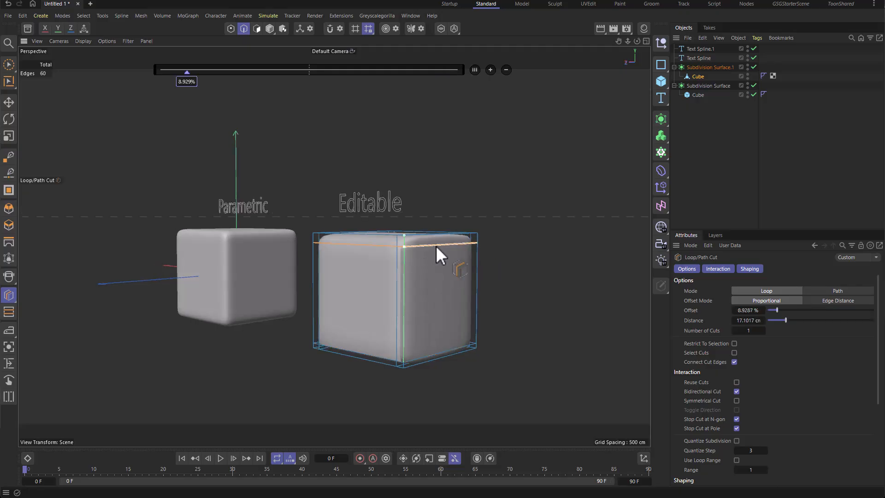
{"action": "left_click_drag", "start_coordinate": [436, 245], "coordinate": [394, 234], "text": "alt"}
{"action": "left_click", "coordinate": [394, 234]}
{"action": "left_click_drag", "start_coordinate": [477, 228], "coordinate": [455, 233], "text": "alt"}
{"action": "left_click", "coordinate": [499, 233]}
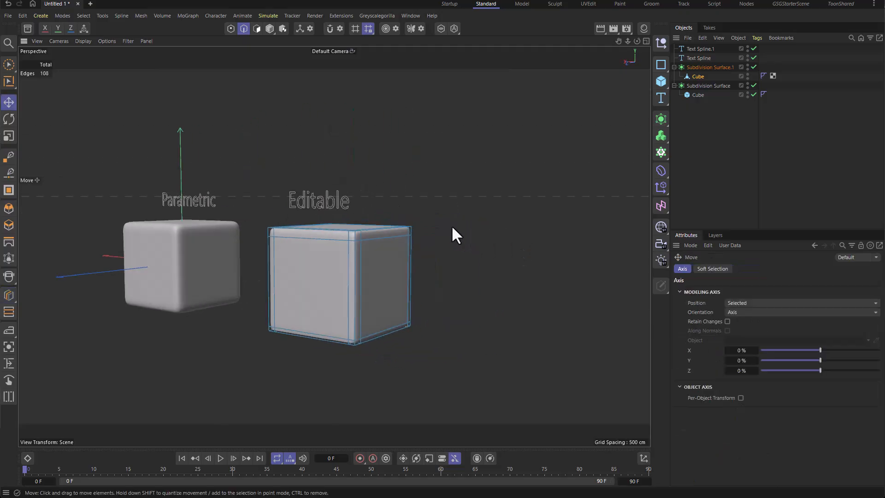
{"action": "scroll", "coordinate": [453, 226], "scroll_direction": "up", "scroll_amount": 3}
{"action": "left_click", "coordinate": [534, 222]}
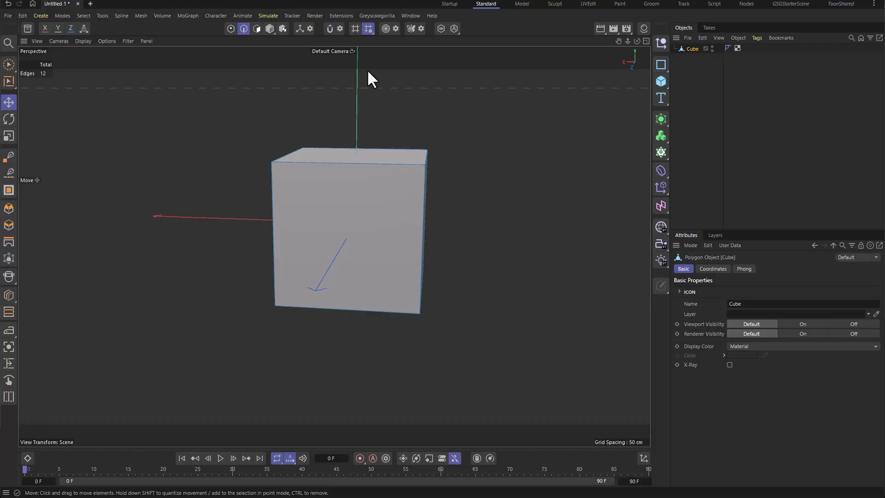
Step: Switch to polygon mode and start a multi-point Line Cut across the cube's faces
{"action": "left_click", "coordinate": [257, 28]}
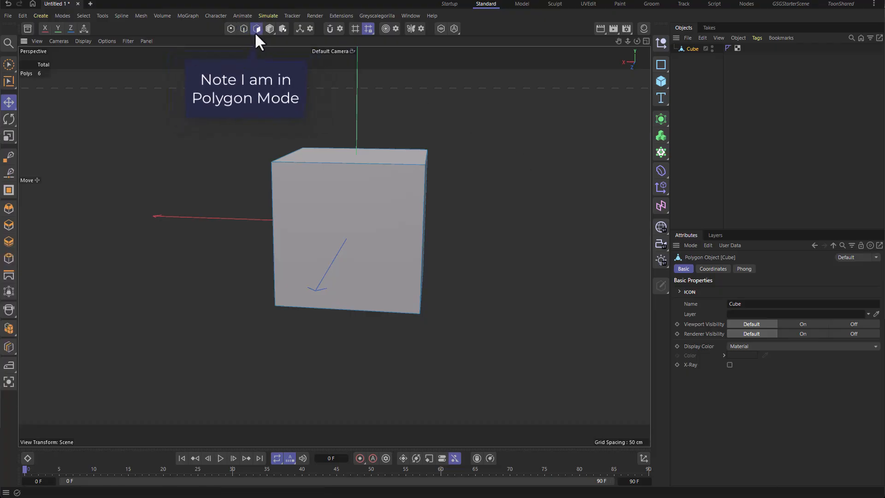
{"action": "right_click", "coordinate": [529, 133]}
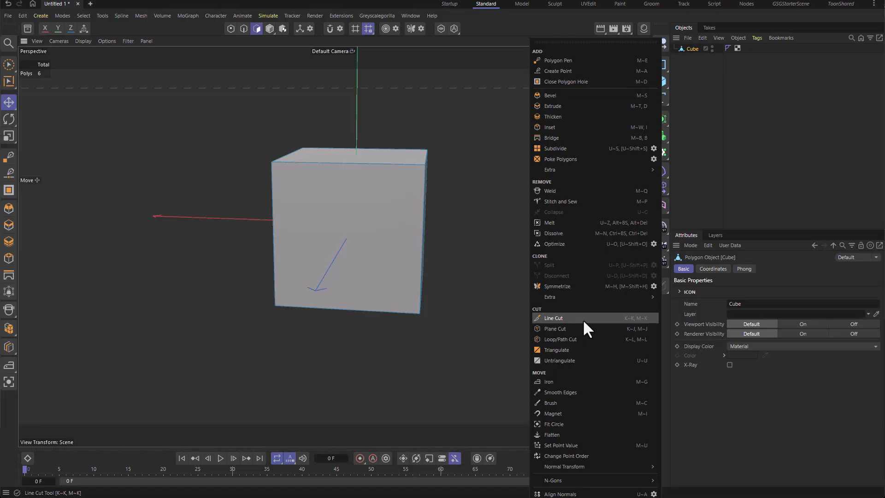
{"action": "left_click", "coordinate": [583, 319]}
{"action": "left_click_drag", "start_coordinate": [555, 156], "coordinate": [343, 355]}
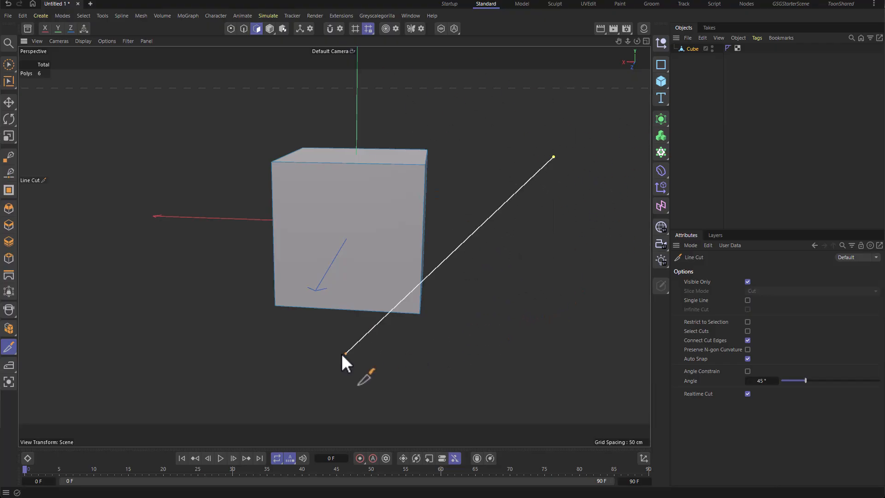
{"action": "left_click", "coordinate": [156, 233]}
{"action": "left_click", "coordinate": [511, 282]}
{"action": "left_click", "coordinate": [351, 102]}
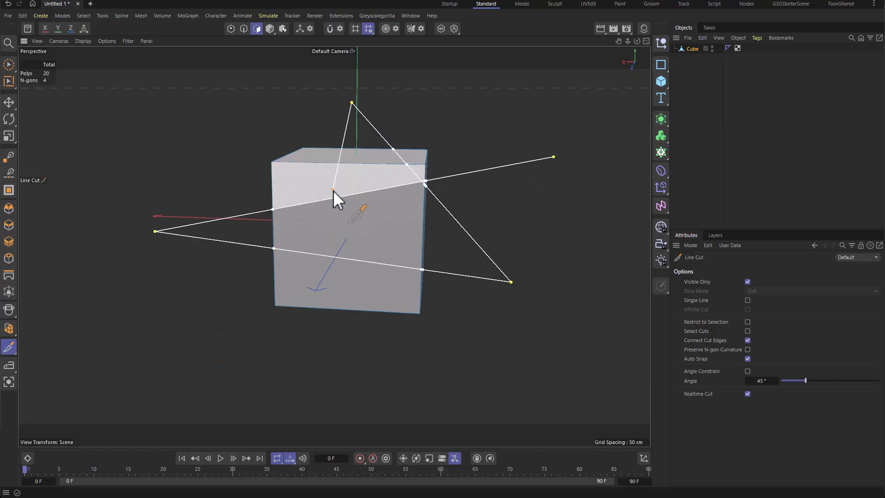
Step: Add further zigzag points to the line cut across the cube's front and top faces
{"action": "left_click", "coordinate": [338, 163]}
{"action": "left_click", "coordinate": [385, 206]}
{"action": "left_click", "coordinate": [297, 192]}
{"action": "left_click", "coordinate": [348, 237]}
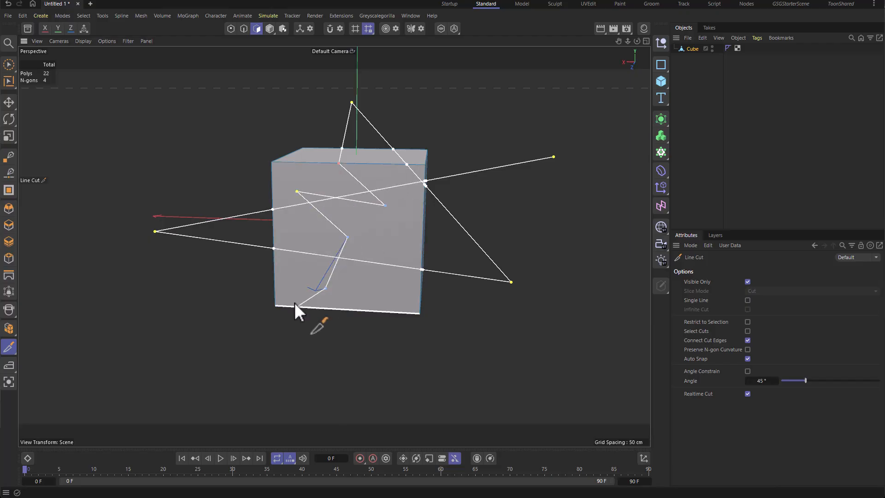
{"action": "left_click", "coordinate": [248, 316]}
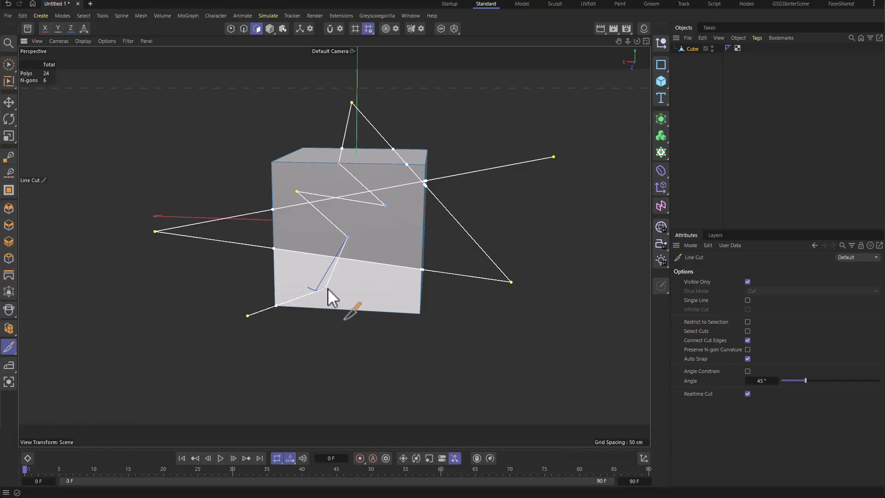
{"action": "left_click", "coordinate": [321, 308]}
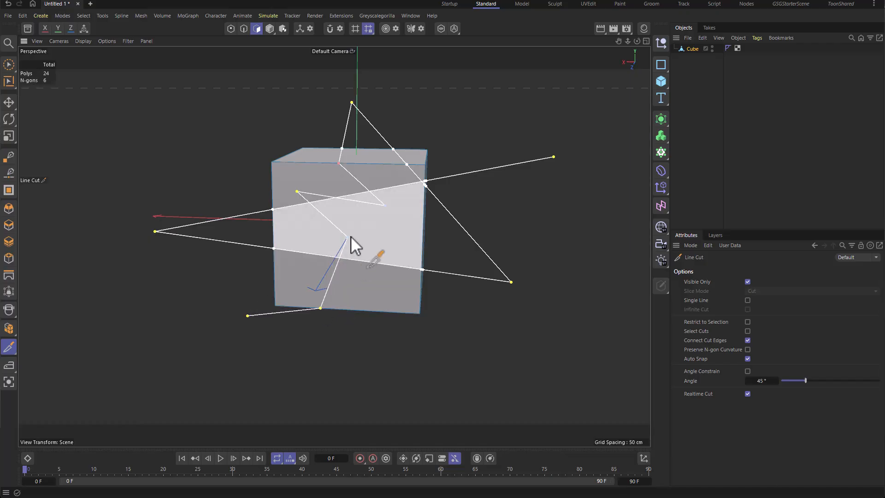
Step: Reposition several line cut points on the cube and apply the cut
{"action": "left_click_drag", "start_coordinate": [348, 238], "coordinate": [275, 234]}
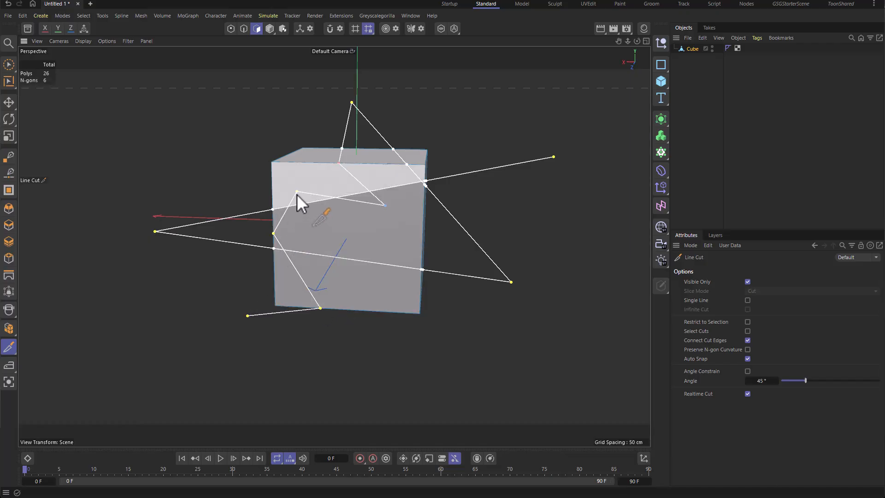
{"action": "left_click_drag", "start_coordinate": [297, 193], "coordinate": [301, 164]}
{"action": "left_click_drag", "start_coordinate": [385, 206], "coordinate": [422, 251]}
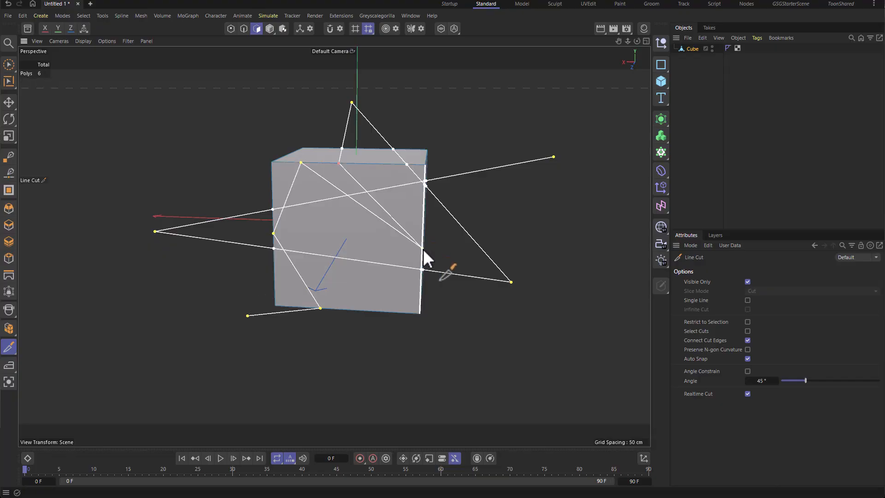
{"action": "left_click_drag", "start_coordinate": [353, 102], "coordinate": [279, 87]}
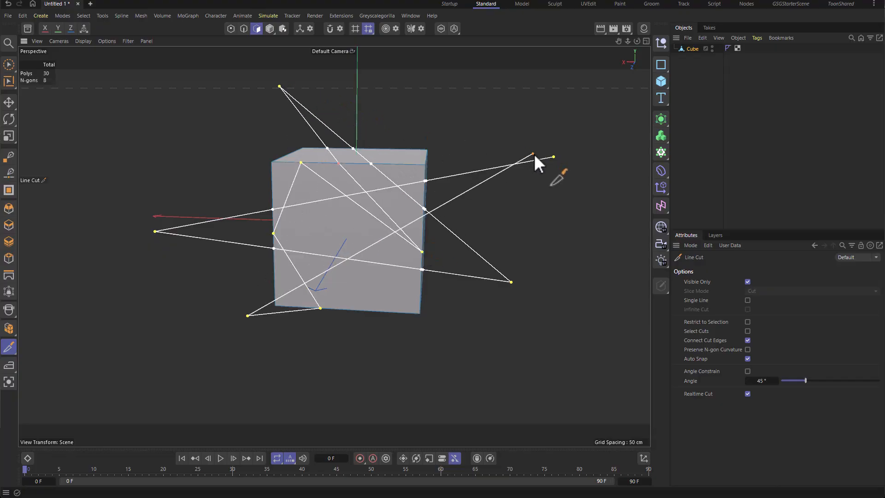
{"action": "left_click_drag", "start_coordinate": [553, 156], "coordinate": [574, 149]}
{"action": "left_click", "coordinate": [509, 349]}
{"action": "key", "text": "Escape"}
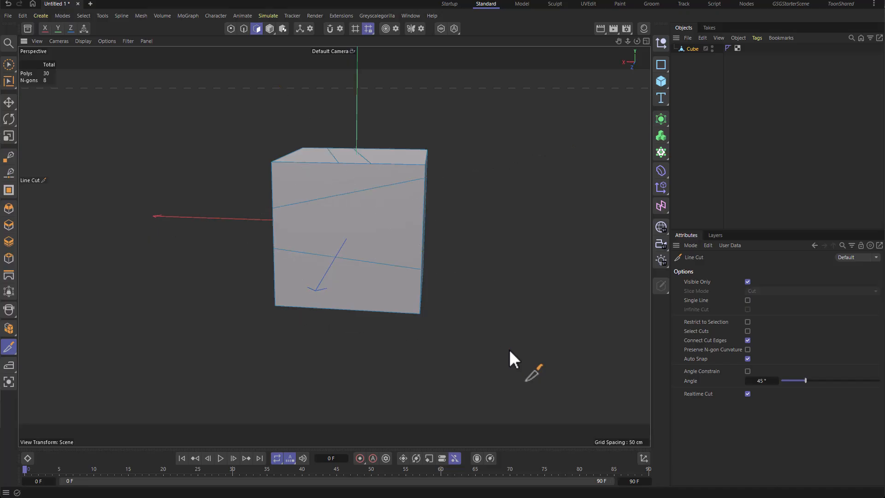
Step: Draw a straight diagonal line cut across the cube
{"action": "left_click", "coordinate": [461, 101]}
{"action": "left_click", "coordinate": [184, 347]}
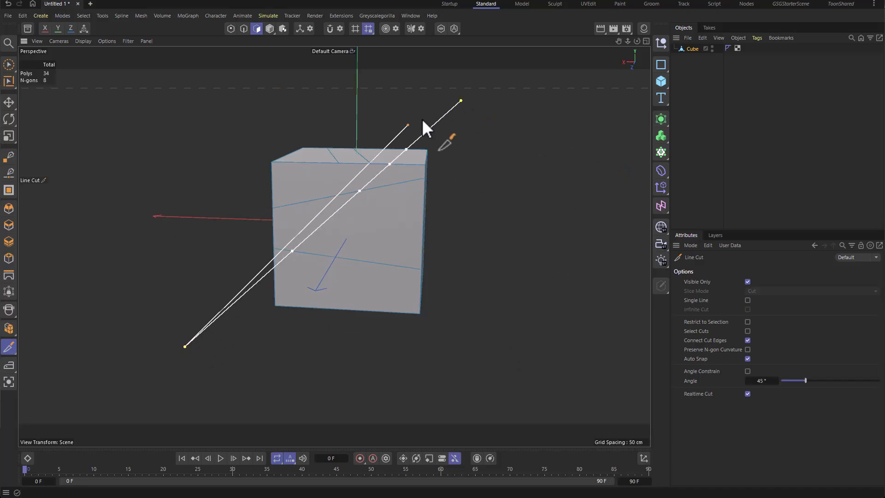
{"action": "key", "text": "Escape"}
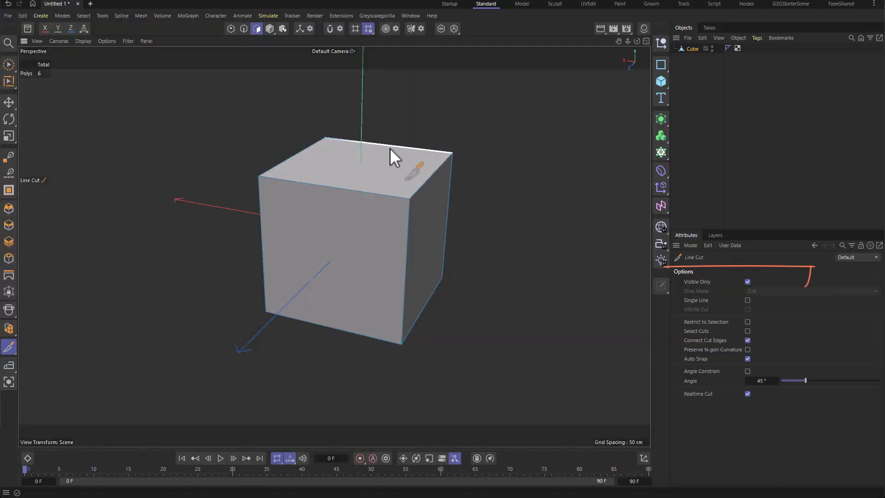
Step: Finish the diagonal line cut across the cube
{"action": "left_click", "coordinate": [184, 323]}
{"action": "key", "text": "Escape"}
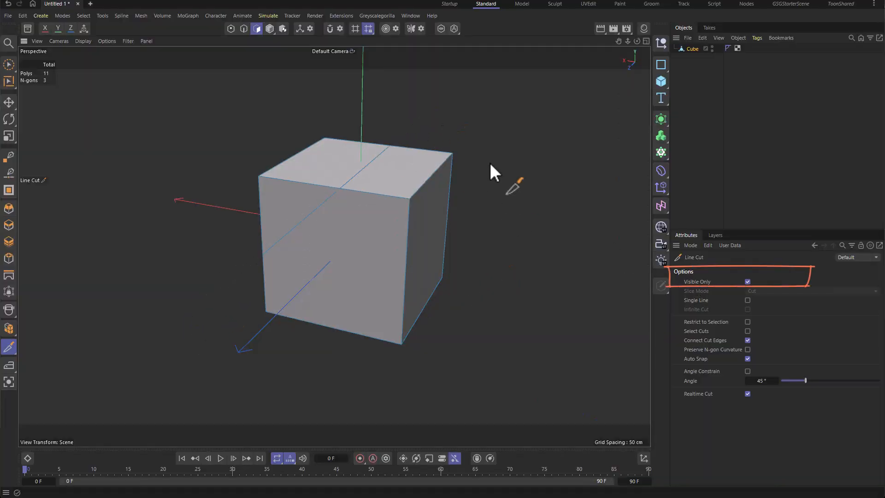
{"action": "left_click_drag", "start_coordinate": [490, 163], "coordinate": [72, 142], "text": "alt"}
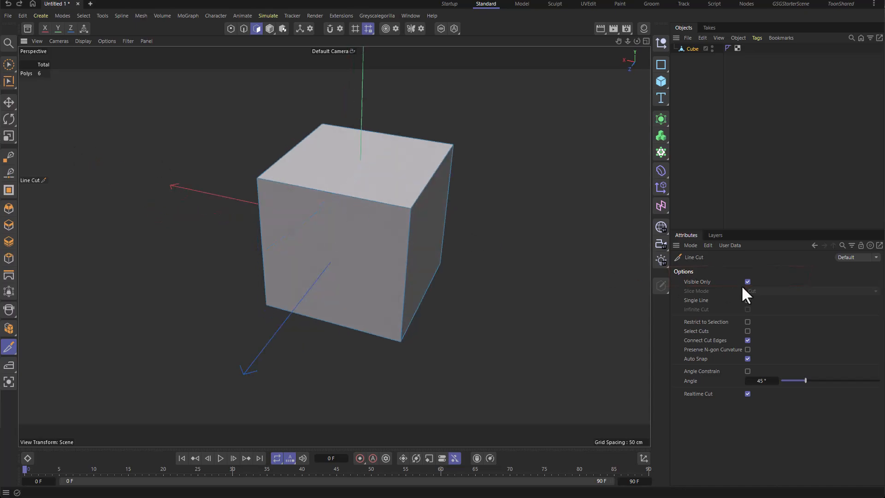
Step: Turn off Visible Only and draw a line cut straight through the whole cube, including its back faces
{"action": "left_click", "coordinate": [748, 282]}
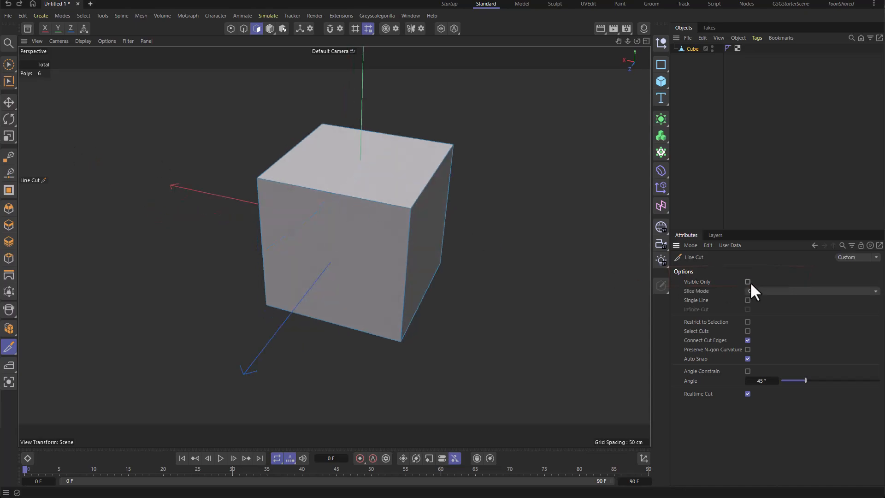
{"action": "left_click", "coordinate": [404, 95]}
{"action": "left_click", "coordinate": [178, 300]}
{"action": "key", "text": "Escape"}
{"action": "mouse_move", "coordinate": [471, 129]}
{"action": "left_mouse_down", "text": "alt"}
{"action": "mouse_move", "coordinate": [404, 135]}
{"action": "mouse_move", "coordinate": [249, 100]}
{"action": "mouse_move", "coordinate": [160, 92]}
{"action": "mouse_move", "coordinate": [65, 102]}
{"action": "left_mouse_up", "text": "alt"}
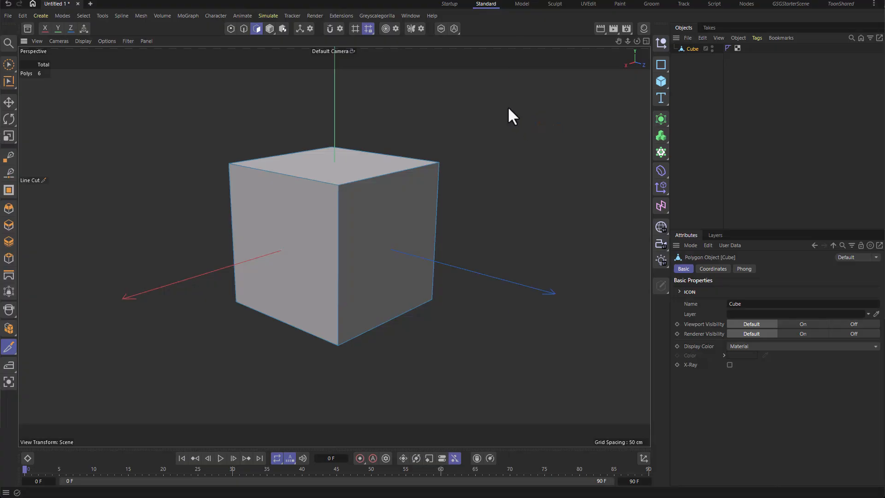
Step: Start Loop/Path Cut and add a horizontal loop cut near the top of the subdivided cube at about 95%
{"action": "right_click", "coordinate": [507, 107]}
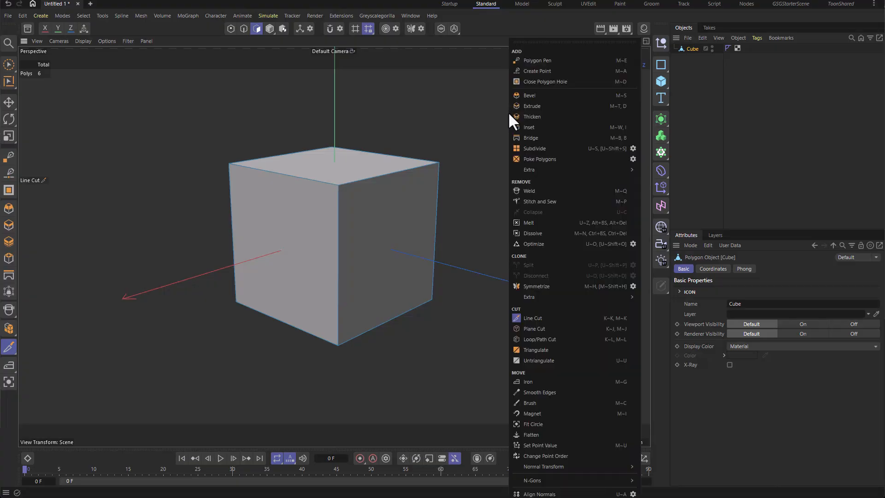
{"action": "left_click", "coordinate": [576, 339]}
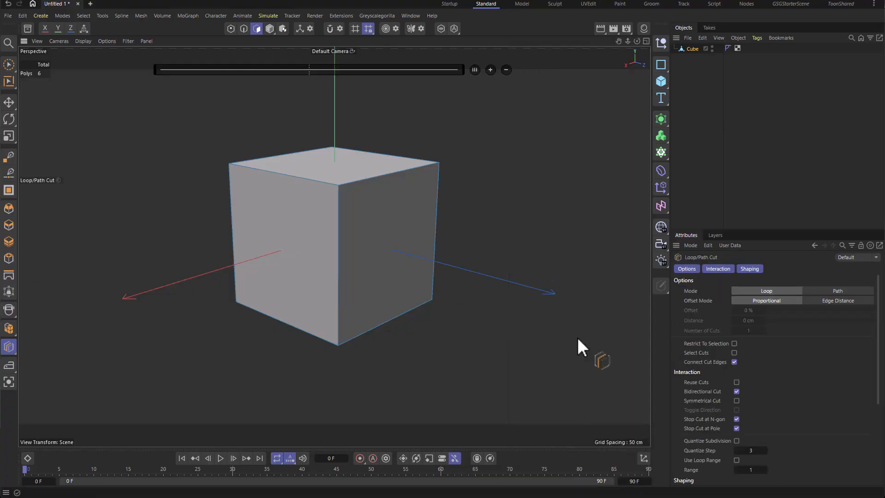
{"action": "left_click", "coordinate": [338, 202]}
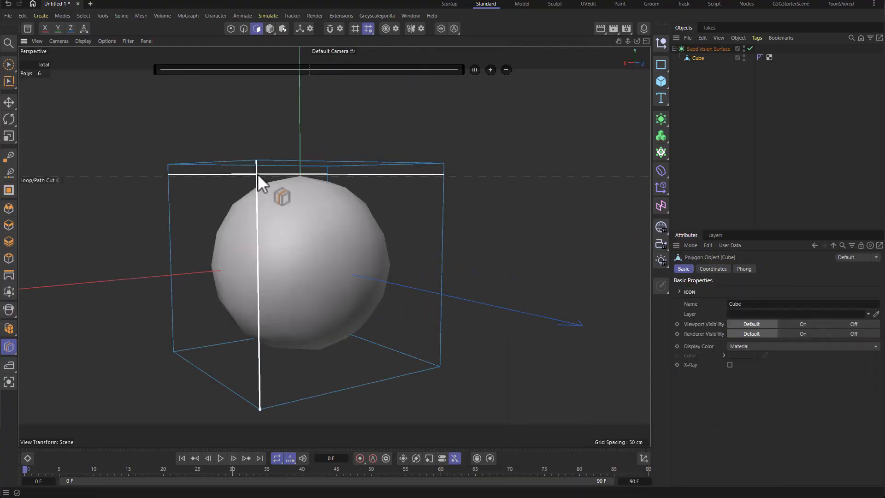
{"action": "left_click", "coordinate": [258, 174]}
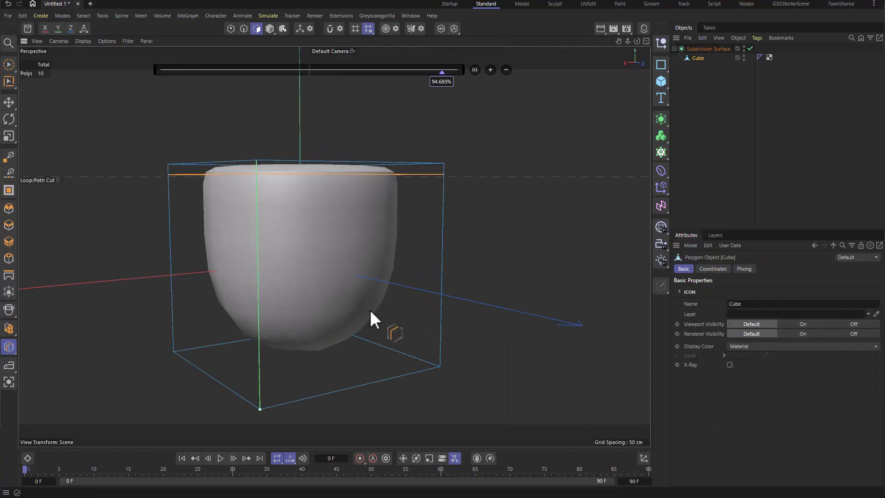
Step: Add a vertical loop cut around the cube at about 52%
{"action": "left_click_drag", "start_coordinate": [369, 309], "coordinate": [309, 217], "text": "alt"}
{"action": "left_click", "coordinate": [315, 162]}
{"action": "left_click_drag", "start_coordinate": [320, 161], "coordinate": [430, 192], "text": "alt"}
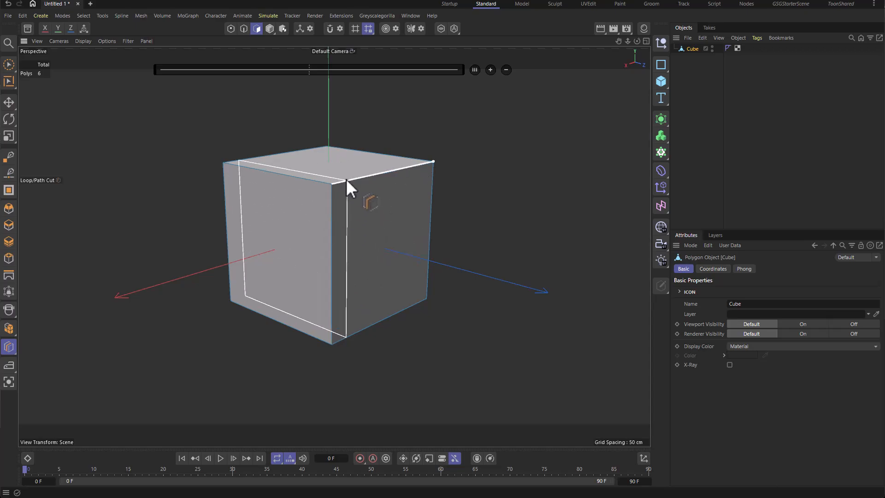
{"action": "left_click", "coordinate": [390, 172]}
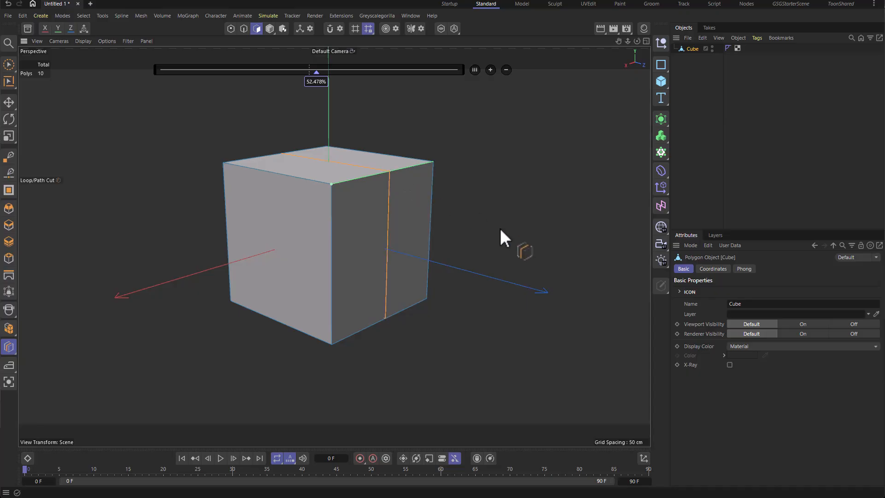
Step: Slide the vertical loop cut to about 22% along the edge
{"action": "left_click_drag", "start_coordinate": [316, 71], "coordinate": [226, 73]}
{"action": "scroll", "coordinate": [401, 159], "scroll_direction": "up", "scroll_amount": 1}
{"action": "left_click_drag", "start_coordinate": [401, 159], "coordinate": [407, 164], "text": "alt"}
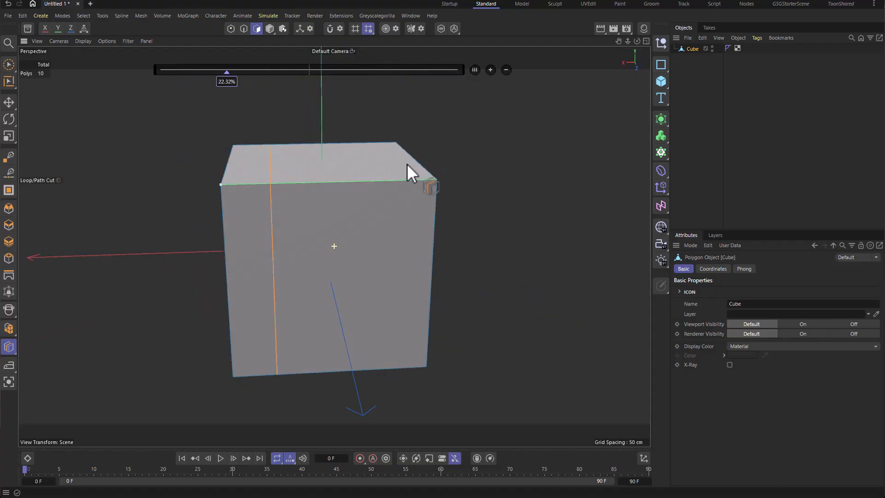
Step: Increase the loop cut to three cuts and nudge one cut handle along the slider
{"action": "left_click", "coordinate": [491, 71]}
{"action": "left_click", "coordinate": [492, 70]}
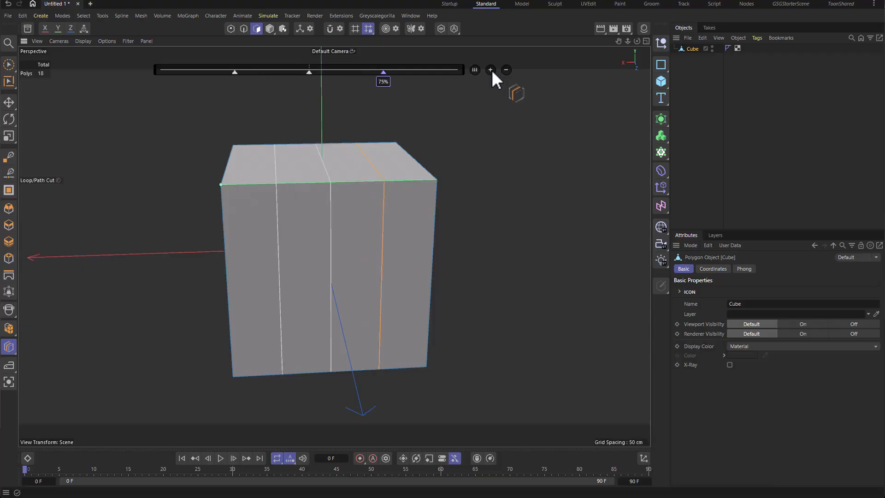
{"action": "left_click", "coordinate": [492, 70]}
{"action": "mouse_move", "coordinate": [399, 73]}
{"action": "left_mouse_down"}
{"action": "mouse_move", "coordinate": [427, 72]}
{"action": "mouse_move", "coordinate": [396, 73]}
{"action": "mouse_move", "coordinate": [405, 74]}
{"action": "left_mouse_up"}
Step: Remove the extra cuts and place a new vertical loop cut on the cube's top edge
{"action": "left_click", "coordinate": [506, 70]}
{"action": "left_click", "coordinate": [506, 70]}
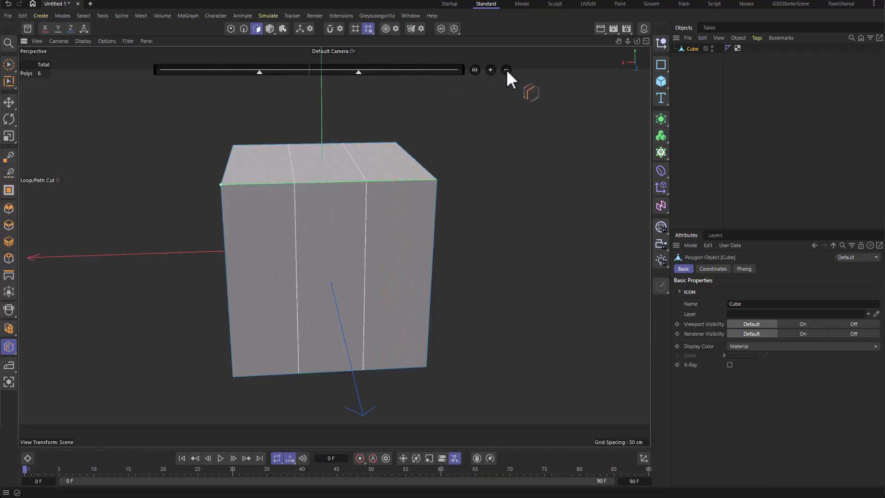
{"action": "left_click", "coordinate": [506, 70]}
{"action": "left_click", "coordinate": [506, 70]}
{"action": "left_click", "coordinate": [288, 180]}
Step: Add cuts to the new loop cut and drag one cut handle along the slider
{"action": "left_click", "coordinate": [490, 70]}
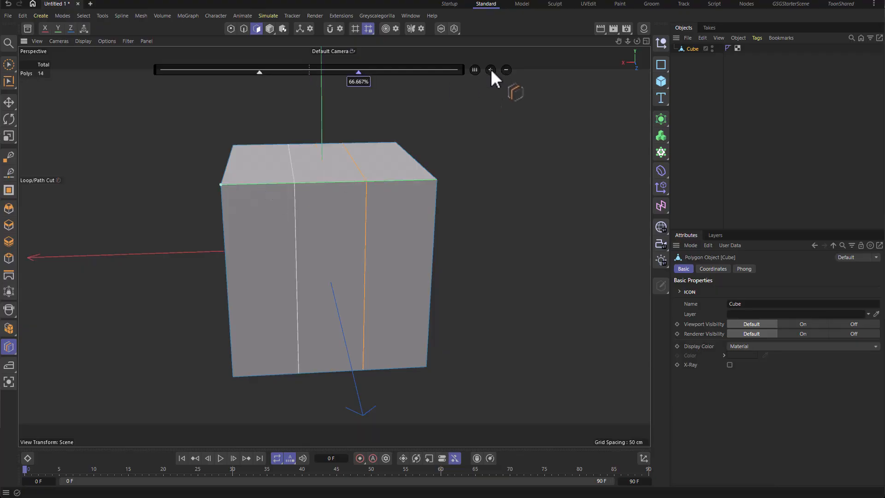
{"action": "left_click", "coordinate": [491, 70]}
{"action": "left_click_drag", "start_coordinate": [384, 72], "coordinate": [447, 72]}
{"action": "left_click", "coordinate": [475, 70]}
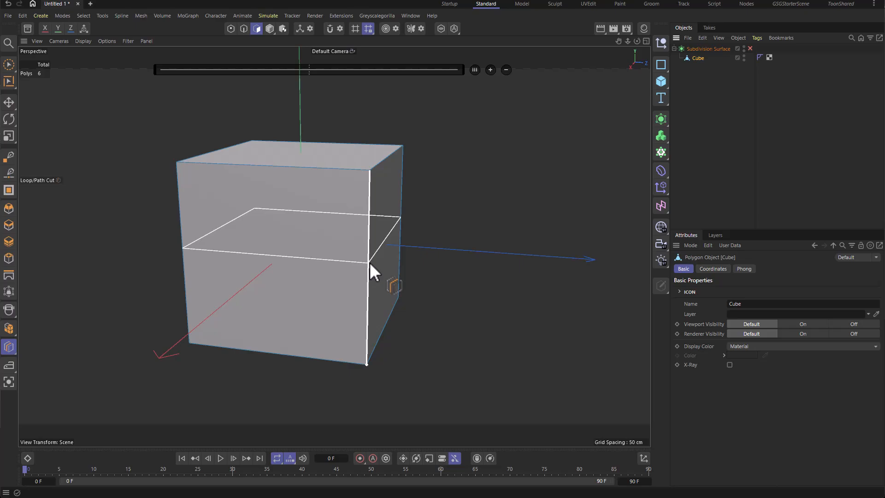
Step: Add a horizontal loop cut around the subdivided cube at about 36%
{"action": "mouse_move", "coordinate": [370, 253]}
{"action": "left_mouse_down"}
{"action": "mouse_move", "coordinate": [365, 226]}
{"action": "mouse_move", "coordinate": [365, 245]}
{"action": "left_mouse_up"}
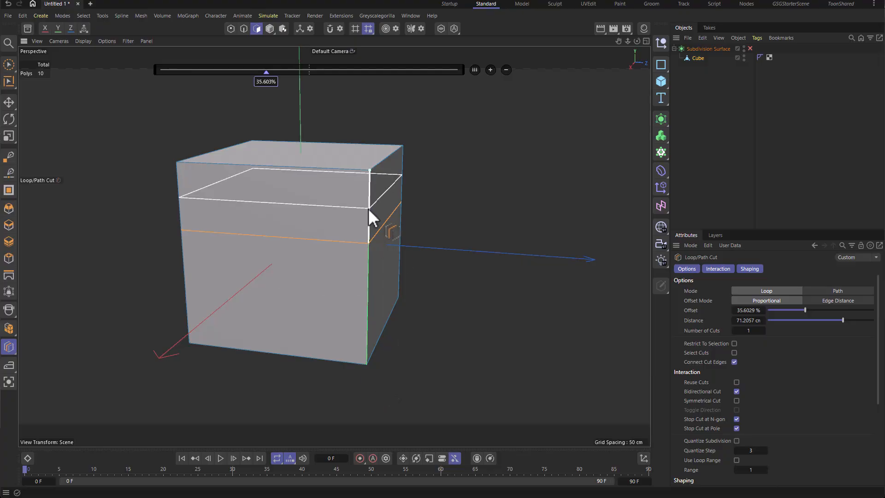
{"action": "scroll", "coordinate": [369, 208], "scroll_direction": "up", "scroll_amount": 4}
{"action": "key", "text": "space"}
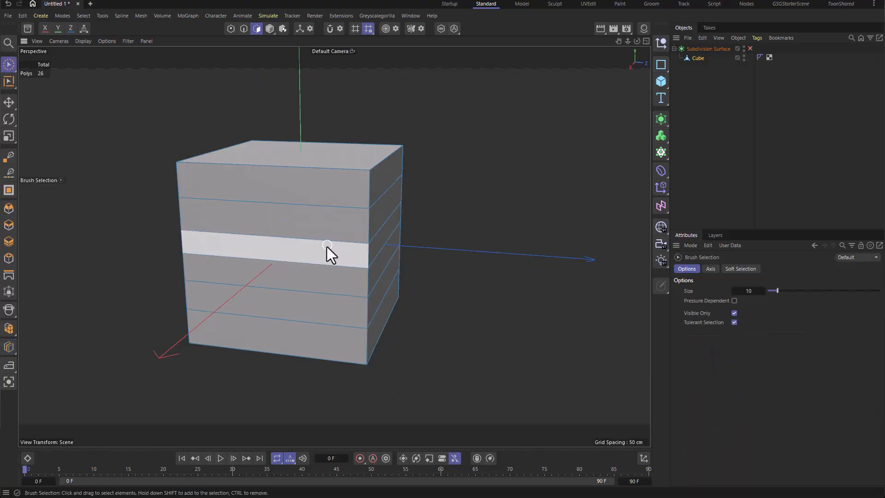
Step: Select one horizontal polygon band and extrude it outward about 97 cm
{"action": "left_click", "coordinate": [328, 251]}
{"action": "key", "text": "d"}
{"action": "left_click_drag", "start_coordinate": [413, 206], "coordinate": [372, 205]}
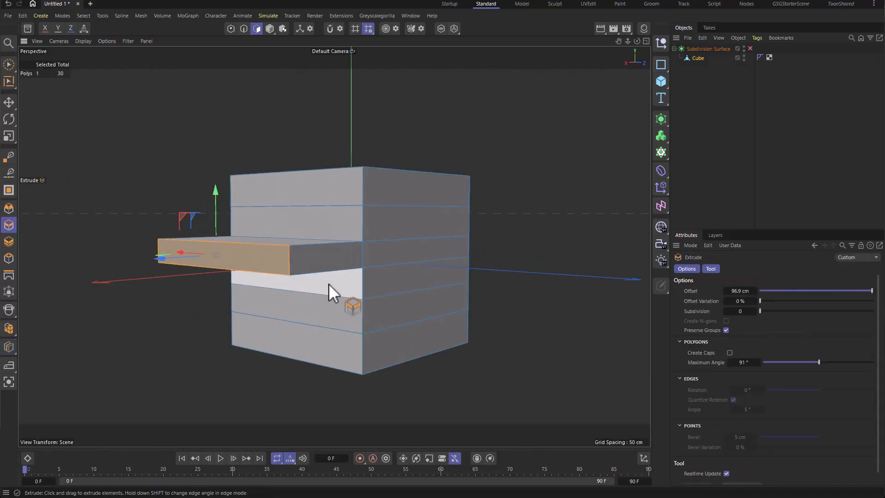
Step: Try a horizontal loop cut and adjust its offset and distance, then undo it
{"action": "left_click_drag", "start_coordinate": [317, 314], "coordinate": [180, 312]}
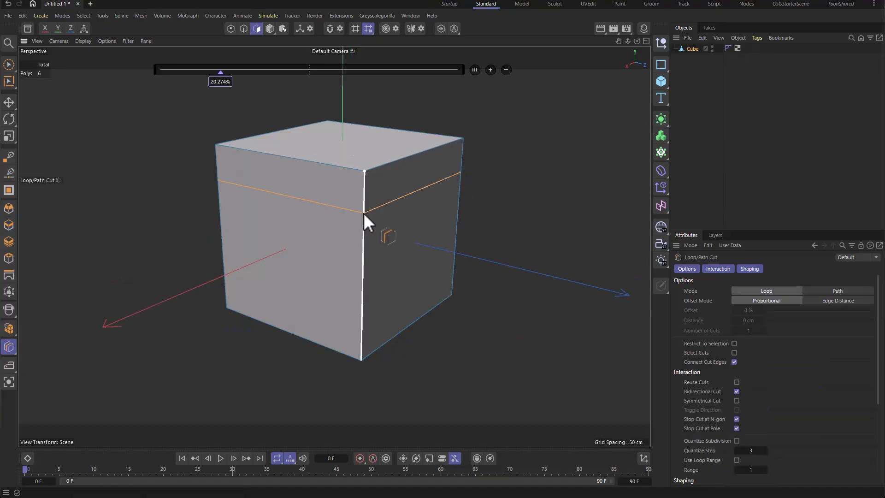
{"action": "left_click", "coordinate": [364, 213]}
{"action": "left_click_drag", "start_coordinate": [740, 311], "coordinate": [778, 299]}
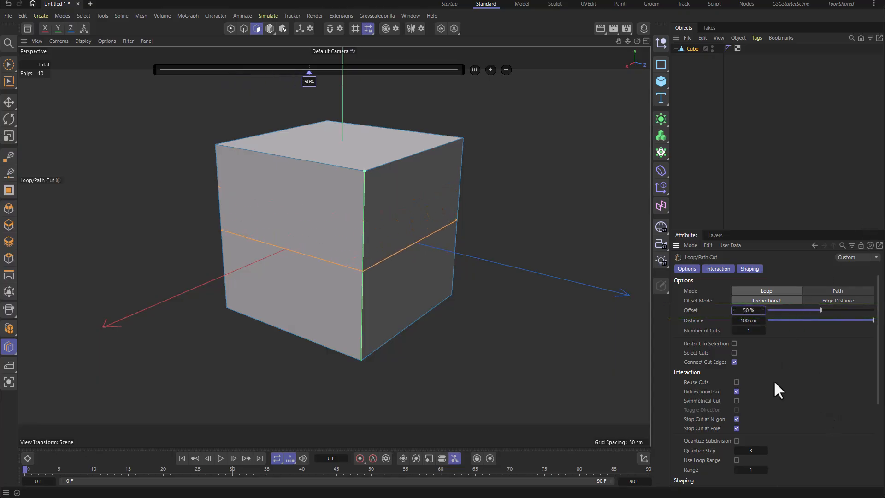
{"action": "left_click_drag", "start_coordinate": [751, 322], "coordinate": [798, 322]}
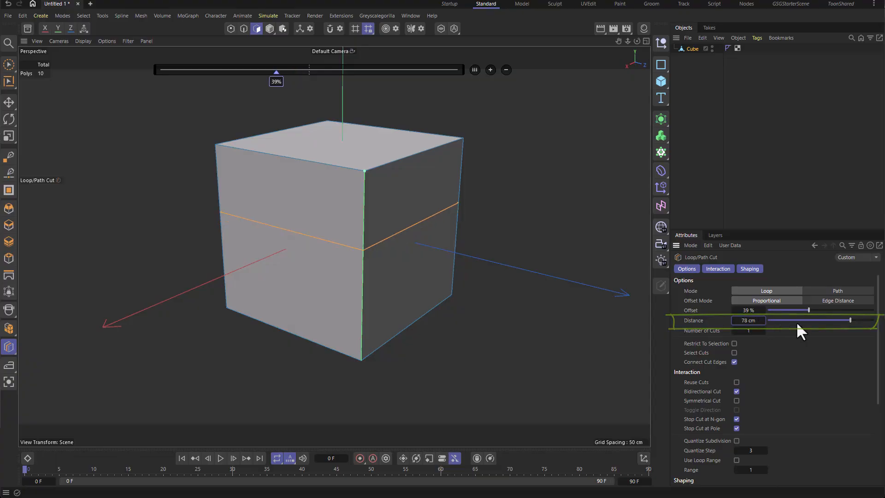
{"action": "key", "text": "ctrl+z"}
Step: Add a horizontal loop cut across the cube and set its offset to 50%
{"action": "left_click", "coordinate": [361, 266]}
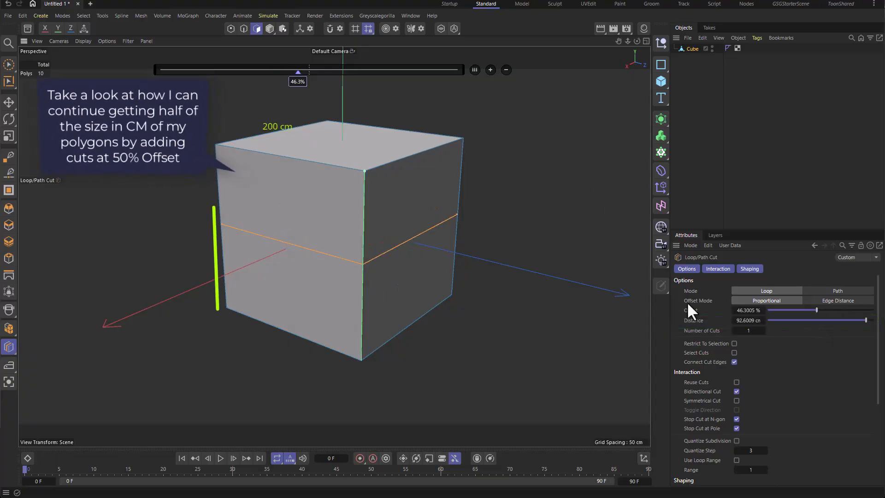
{"action": "left_click", "coordinate": [747, 310]}
{"action": "type", "text": "50"}
{"action": "key", "text": "Return"}
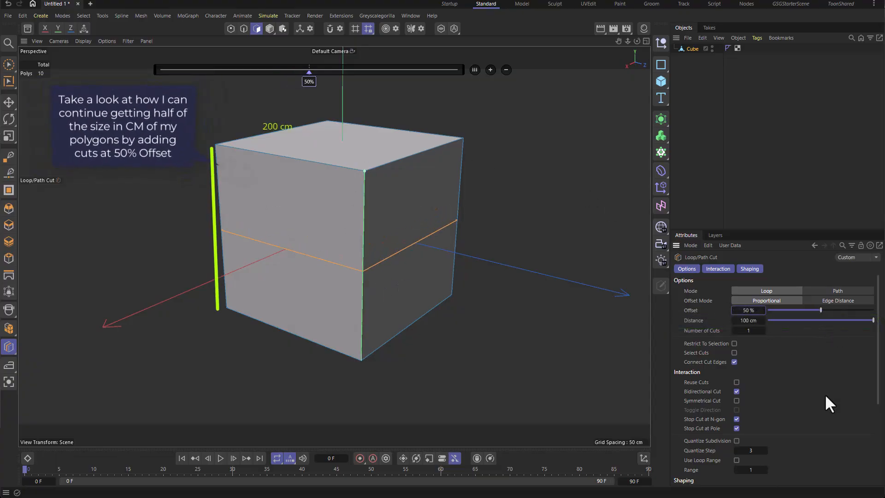
Step: Add a loop cut in the upper half and set its offset to 50%
{"action": "left_click", "coordinate": [365, 212]}
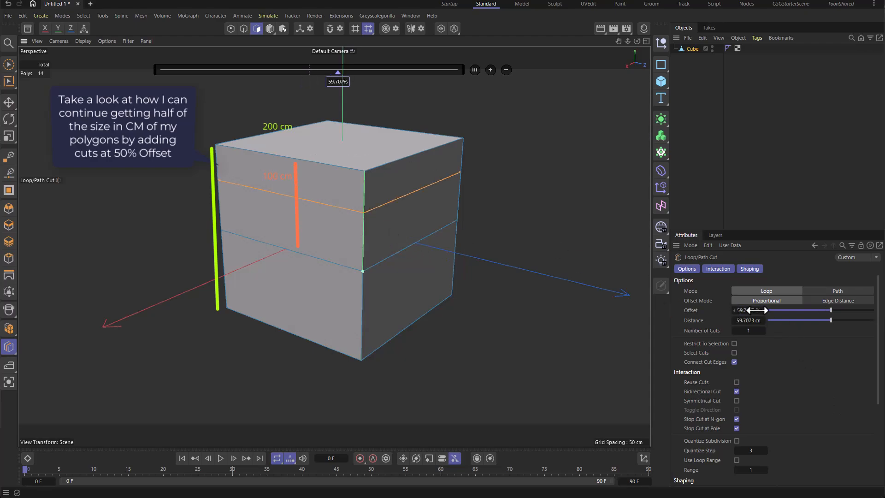
{"action": "type", "text": "50"}
{"action": "key", "text": "Return"}
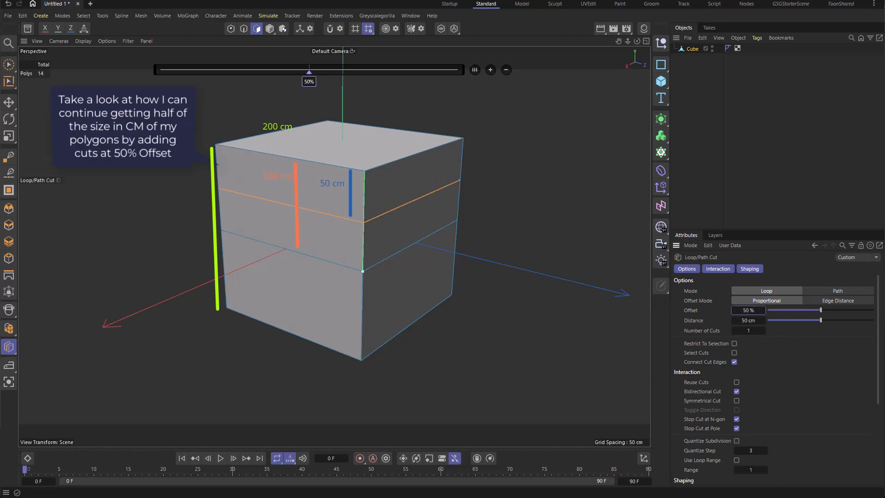
Step: Add a loop cut in the top quarter and set its offset to 50%
{"action": "left_click", "coordinate": [368, 199]}
{"action": "double_click", "coordinate": [744, 310]}
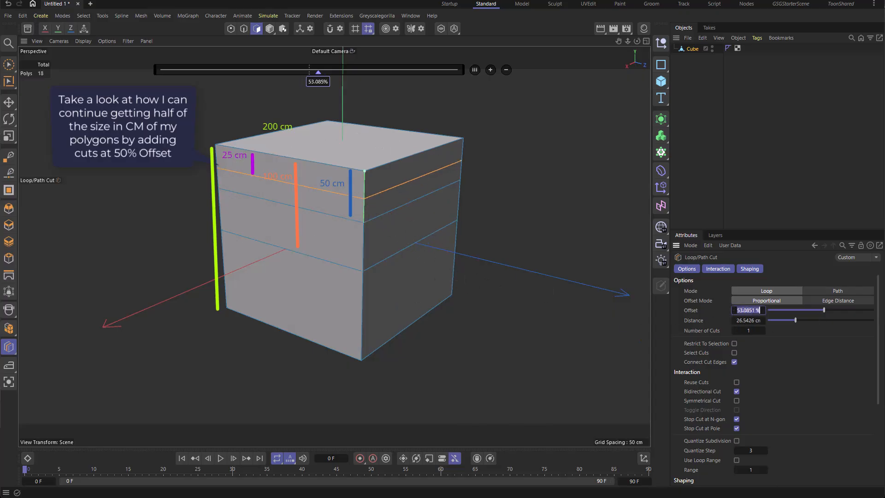
{"action": "type", "text": "50"}
{"action": "key", "text": "Return"}
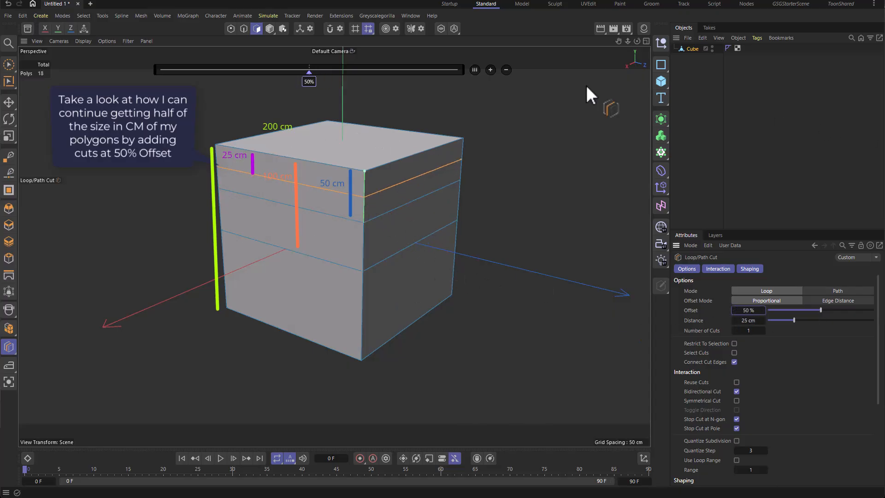
Step: Add a loop cut in the topmost band and set its offset to 50%
{"action": "left_click", "coordinate": [365, 179]}
{"action": "double_click", "coordinate": [765, 309]}
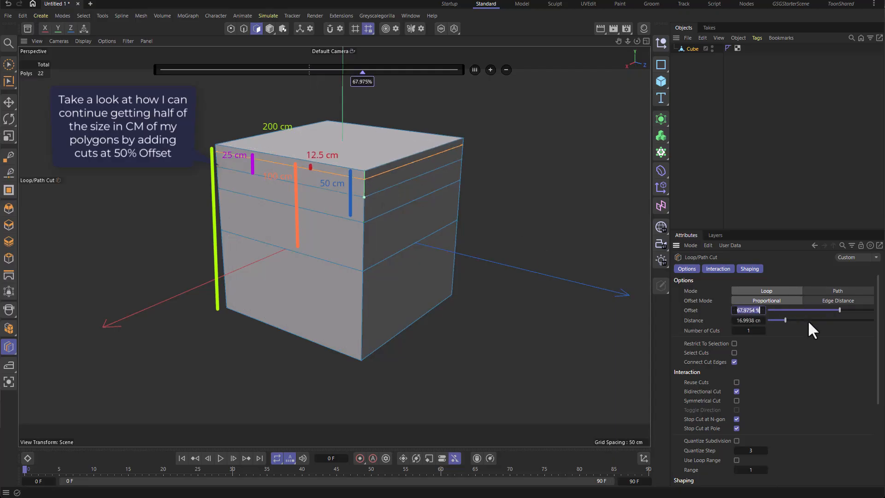
{"action": "type", "text": "50"}
{"action": "key", "text": "Return"}
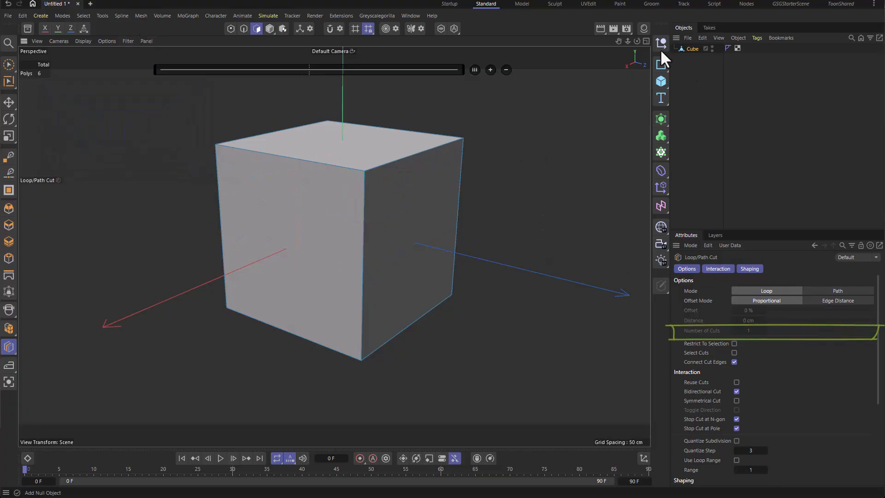
Step: Add a loop cut and raise its number of cuts to 15, then undo it
{"action": "left_click", "coordinate": [368, 206]}
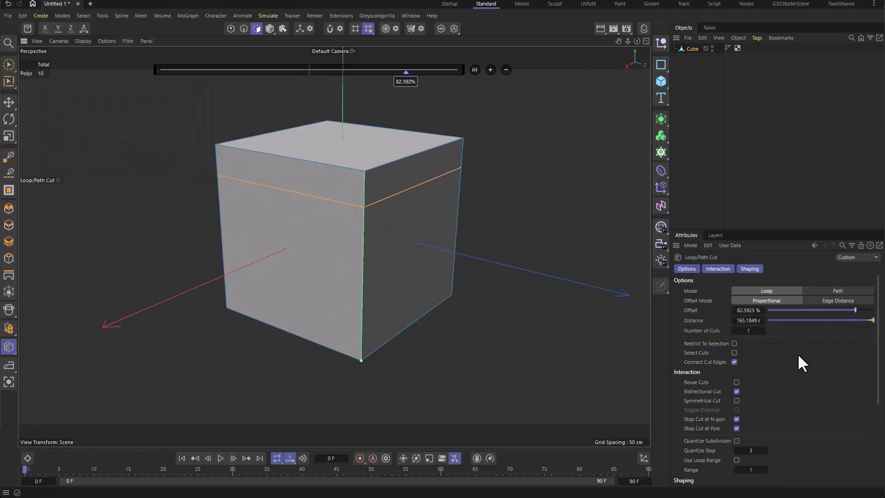
{"action": "left_click", "coordinate": [763, 329]}
{"action": "left_click", "coordinate": [763, 330]}
{"action": "left_click", "coordinate": [762, 330]}
{"action": "left_click", "coordinate": [762, 330]}
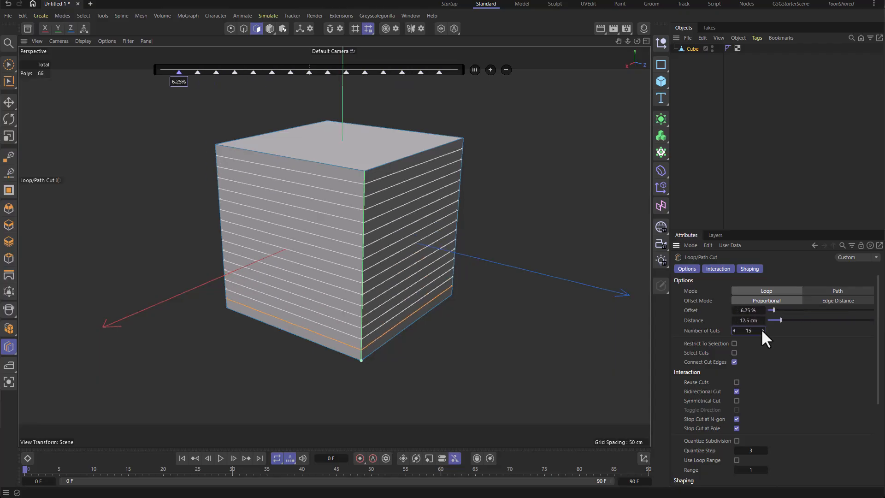
{"action": "key", "text": "ctrl+z"}
Step: Enable Symmetrical Cut and add mirrored loop cuts near the cube's top and bottom at about 7%
{"action": "left_click", "coordinate": [736, 400]}
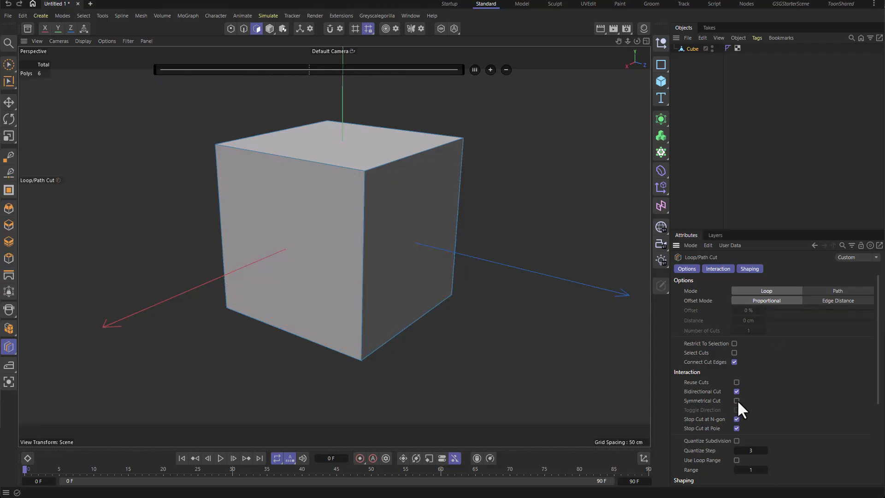
{"action": "left_click", "coordinate": [366, 182]}
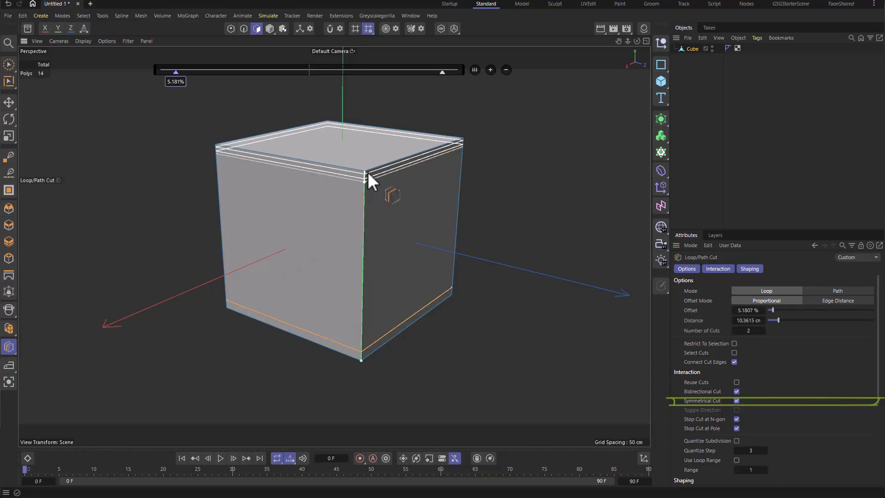
{"action": "left_click_drag", "start_coordinate": [368, 172], "coordinate": [419, 135], "text": "alt"}
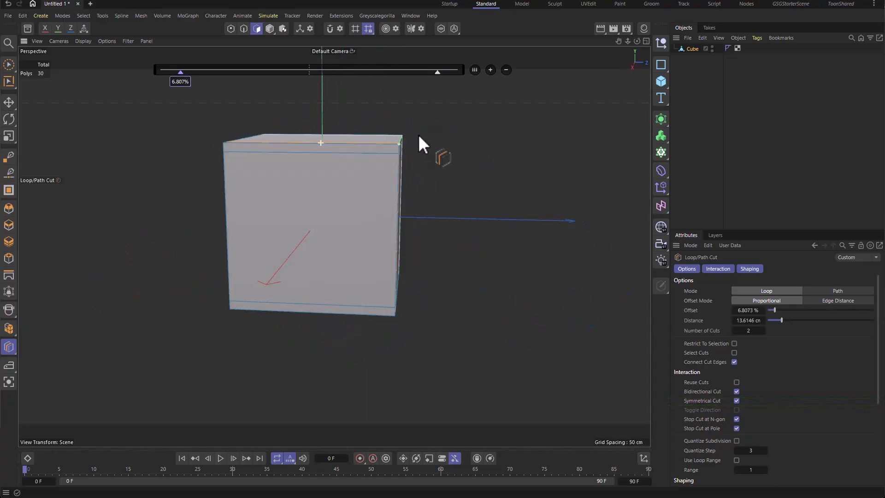
{"action": "left_click", "coordinate": [391, 155]}
Step: Add a Subdivision Surface and place the cube inside it
{"action": "left_click_drag", "start_coordinate": [457, 160], "coordinate": [504, 155], "text": "alt"}
{"action": "left_click", "coordinate": [681, 143]}
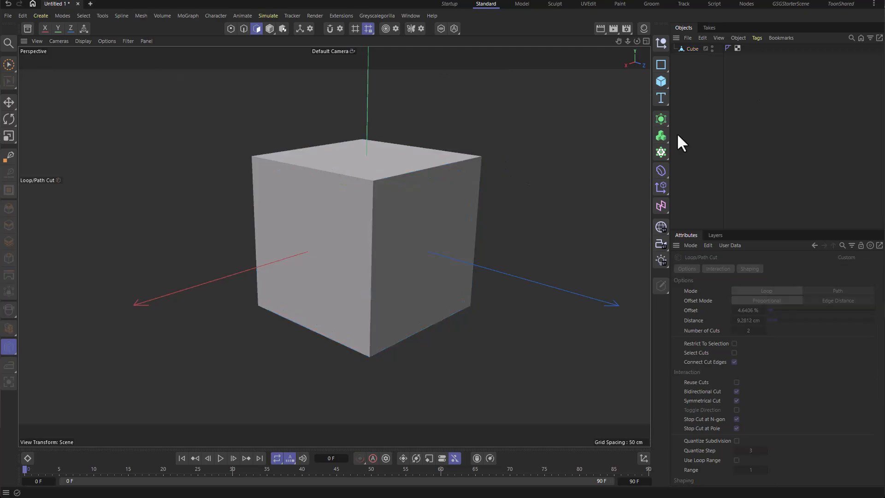
{"action": "left_click", "coordinate": [661, 119]}
{"action": "left_click_drag", "start_coordinate": [692, 59], "coordinate": [699, 49]}
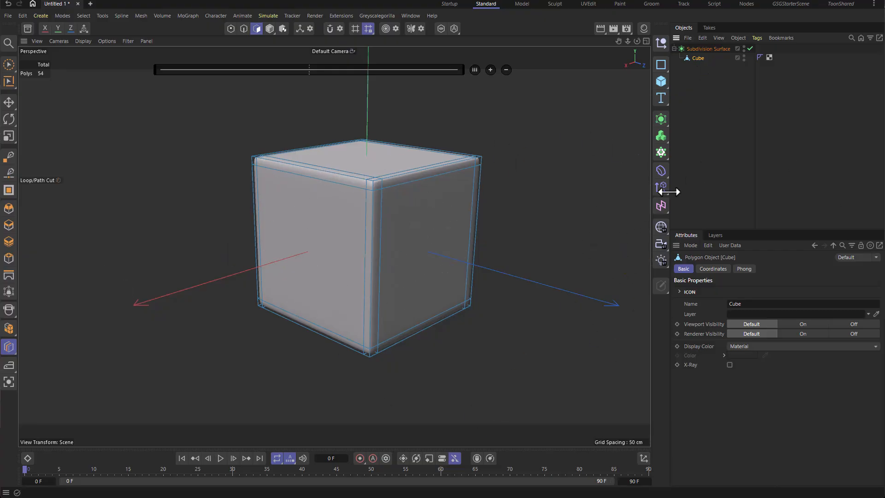
Step: Make the cube editable and add a loop cut near its bottom at about 5% offset
{"action": "key", "text": "k"}
{"action": "key", "text": "l"}
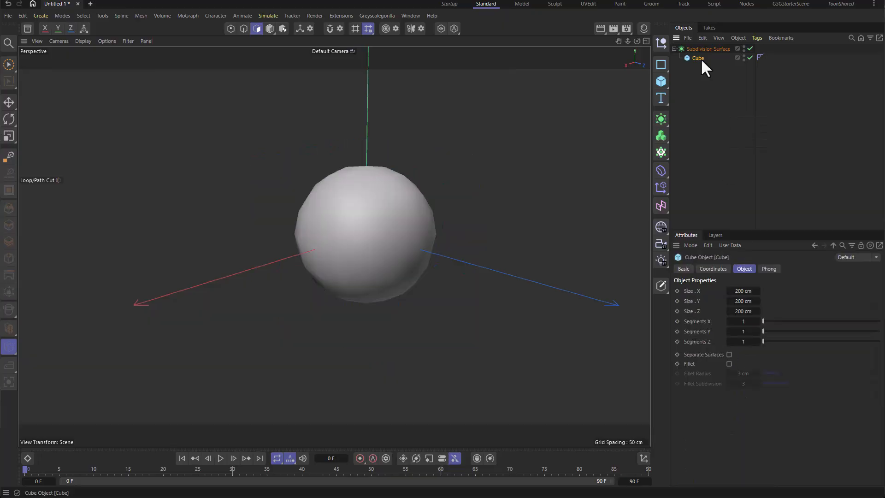
{"action": "key", "text": "c"}
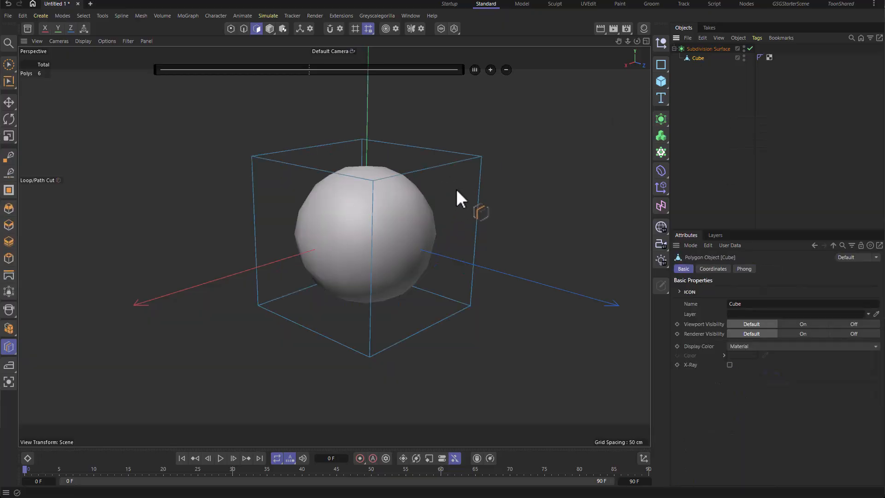
{"action": "scroll", "coordinate": [377, 350], "scroll_direction": "up", "scroll_amount": 2}
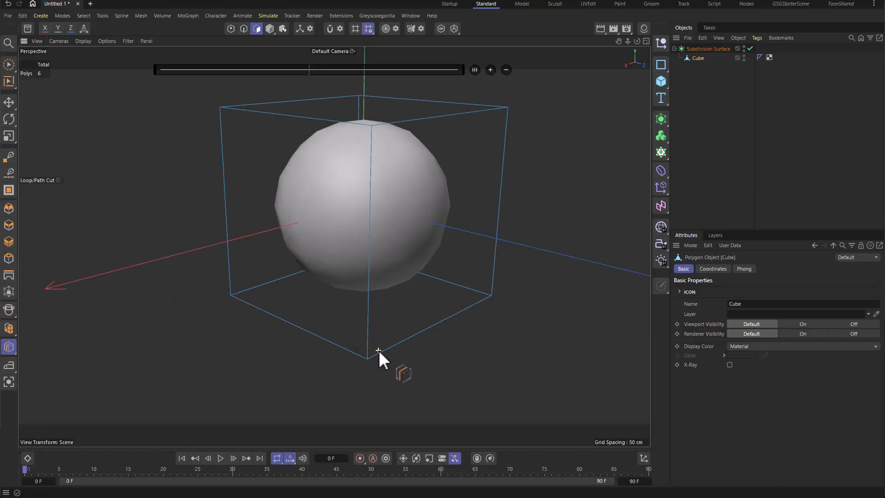
{"action": "scroll", "coordinate": [385, 330], "scroll_direction": "up", "scroll_amount": 1}
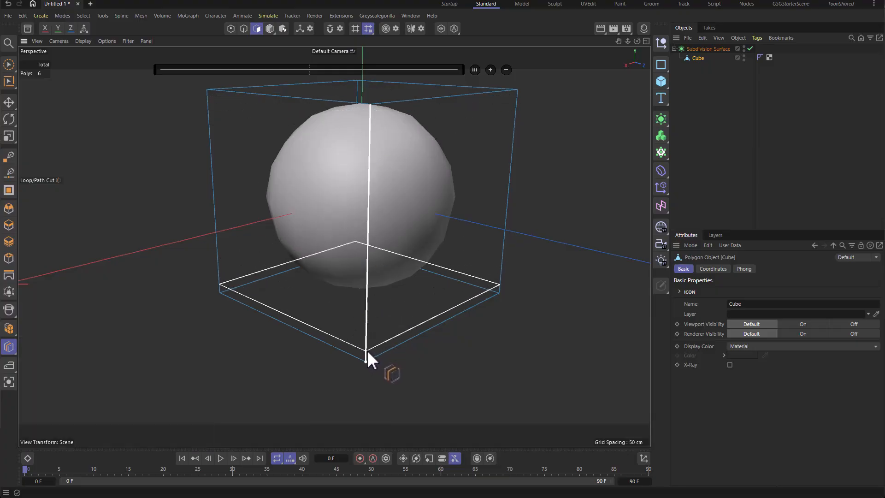
{"action": "left_click", "coordinate": [367, 351]}
{"action": "left_click_drag", "start_coordinate": [514, 333], "coordinate": [510, 313], "text": "alt"}
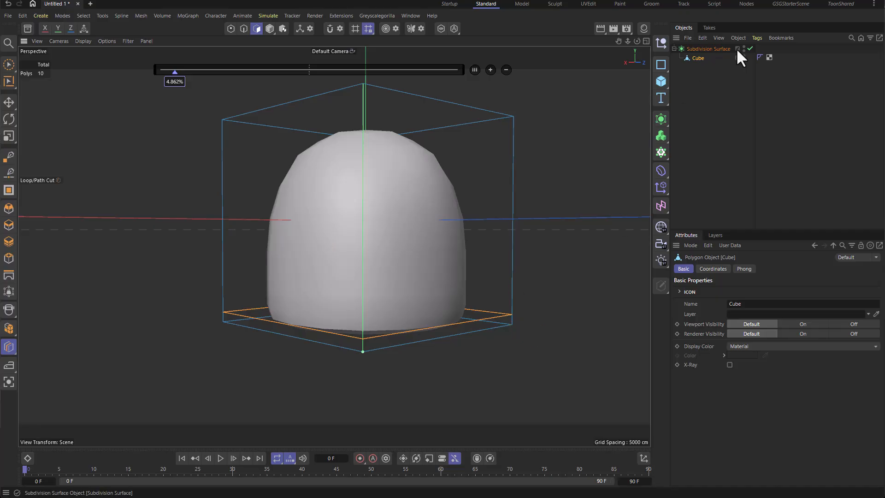
Step: Toggle the Subdivision Surface and undo the bottom loop cut
{"action": "left_click", "coordinate": [751, 49]}
{"action": "left_click_drag", "start_coordinate": [533, 221], "coordinate": [302, 236], "text": "alt"}
{"action": "key", "text": "ctrl+z"}
{"action": "left_click_drag", "start_coordinate": [555, 190], "coordinate": [382, 189], "text": "alt"}
{"action": "key", "text": "ctrl+z"}
{"action": "scroll", "coordinate": [433, 184], "scroll_direction": "down", "scroll_amount": 3}
Step: Switch to the Line Cut tool and enable Visible Only
{"action": "key", "text": "k"}
{"action": "key", "text": "k"}
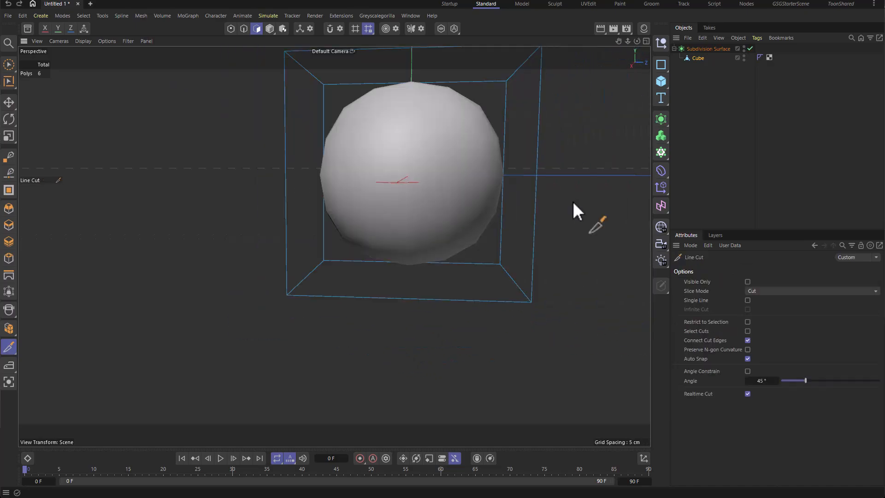
{"action": "left_click_drag", "start_coordinate": [572, 201], "coordinate": [516, 203], "text": "alt"}
{"action": "left_click", "coordinate": [749, 282]}
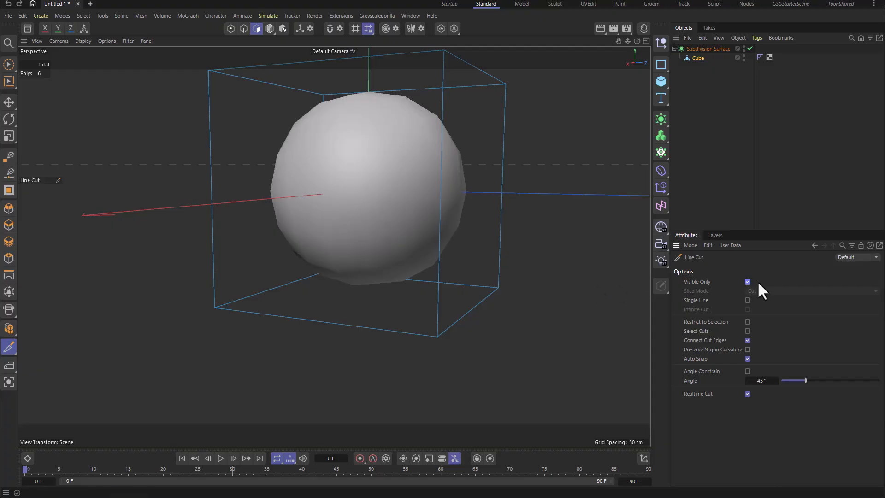
Step: Draw a line cut across the lower front of the cube from its left edge to its right edge
{"action": "left_click_drag", "start_coordinate": [418, 222], "coordinate": [241, 283], "text": "alt"}
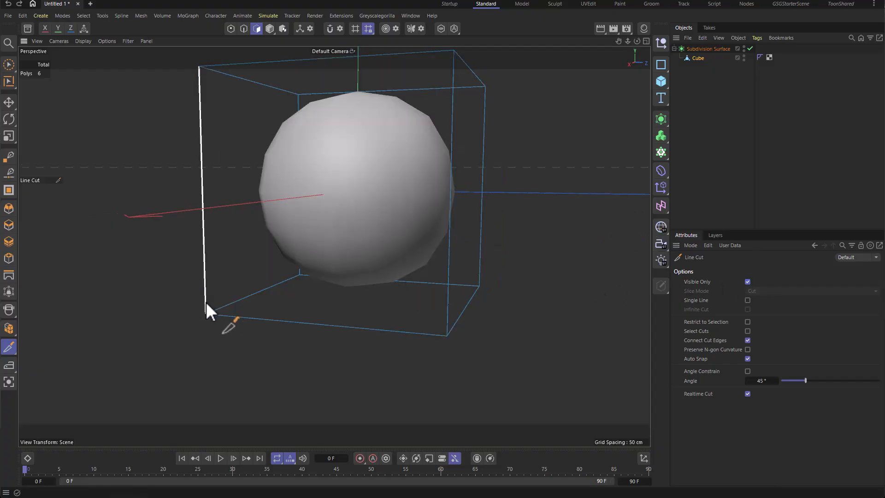
{"action": "left_click", "coordinate": [206, 302]}
{"action": "left_click", "coordinate": [447, 317]}
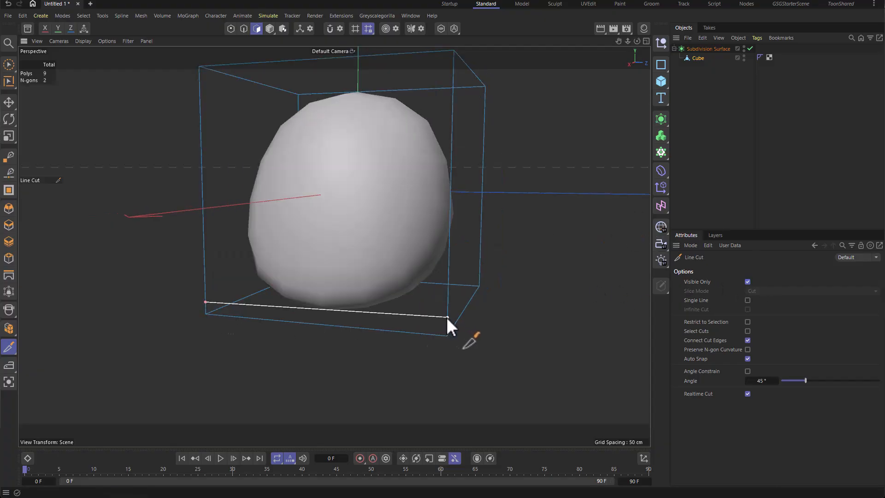
{"action": "key", "text": "Escape"}
{"action": "left_click_drag", "start_coordinate": [476, 245], "coordinate": [404, 234], "text": "alt"}
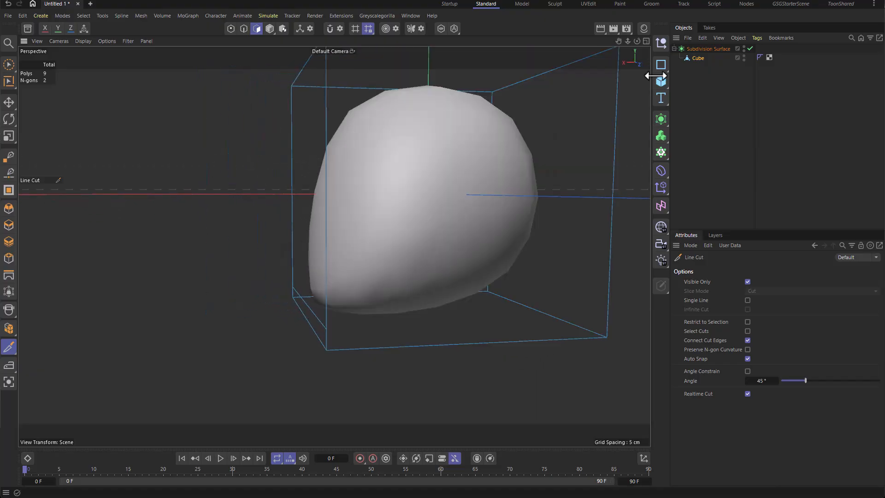
Step: Toggle the subdivision preview and orbit around the cube to inspect the new cut
{"action": "key", "text": "q"}
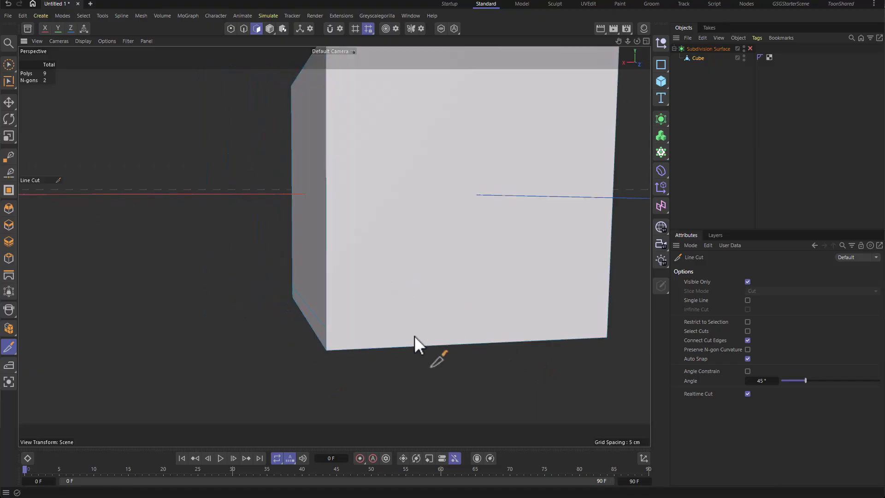
{"action": "scroll", "coordinate": [436, 323], "scroll_direction": "down", "scroll_amount": 5}
{"action": "left_click_drag", "start_coordinate": [439, 286], "coordinate": [457, 173], "text": "alt"}
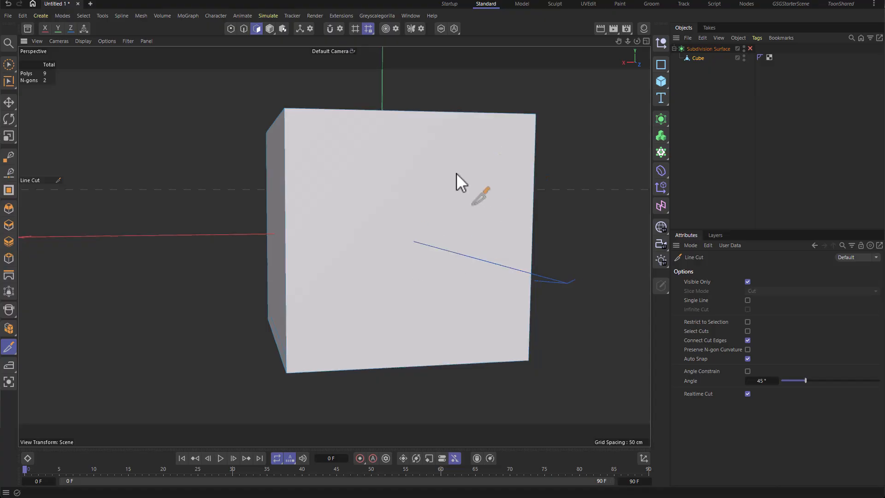
{"action": "mouse_move", "coordinate": [345, 225]}
{"action": "left_mouse_down", "text": "alt"}
{"action": "mouse_move", "coordinate": [223, 272]}
{"action": "mouse_move", "coordinate": [336, 143]}
{"action": "left_mouse_up", "text": "alt"}
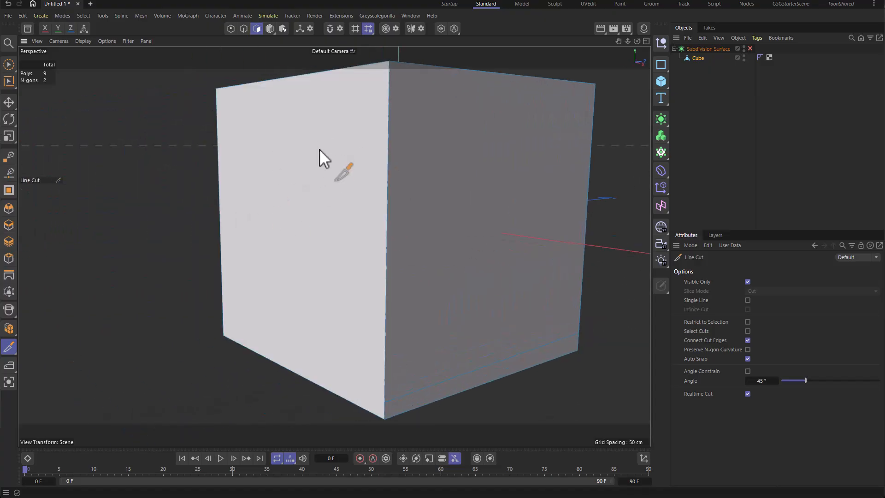
{"action": "left_click_drag", "start_coordinate": [431, 205], "coordinate": [500, 215], "text": "alt"}
{"action": "key", "text": "q"}
{"action": "middle_click_drag", "start_coordinate": [500, 214], "coordinate": [270, 228], "text": "alt"}
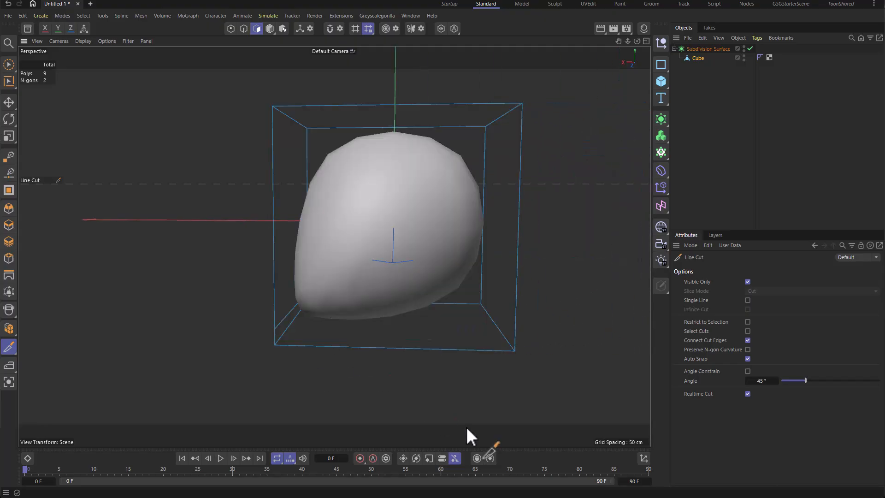
{"action": "left_click_drag", "start_coordinate": [274, 273], "coordinate": [367, 273], "text": "alt"}
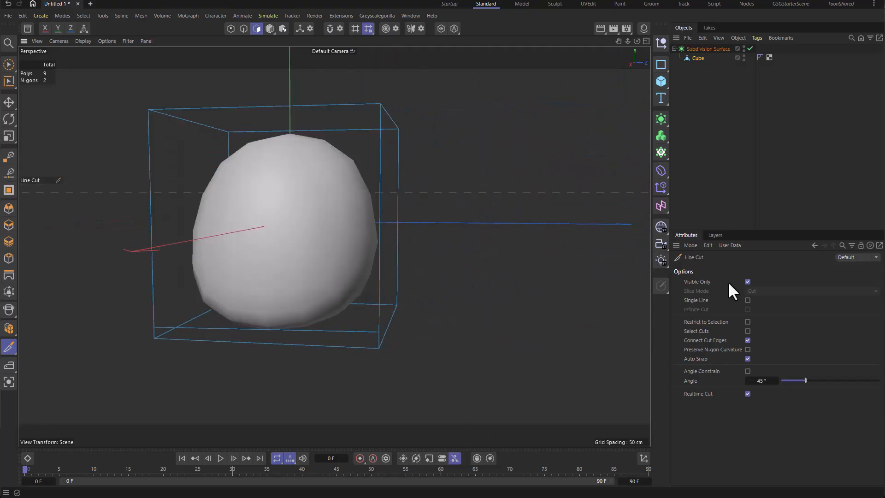
Step: Add another line cut across the lower part of the cube
{"action": "left_click_drag", "start_coordinate": [458, 266], "coordinate": [333, 344], "text": "alt"}
{"action": "left_click", "coordinate": [333, 344]}
{"action": "left_click", "coordinate": [477, 303]}
{"action": "left_click_drag", "start_coordinate": [480, 299], "coordinate": [386, 262], "text": "alt"}
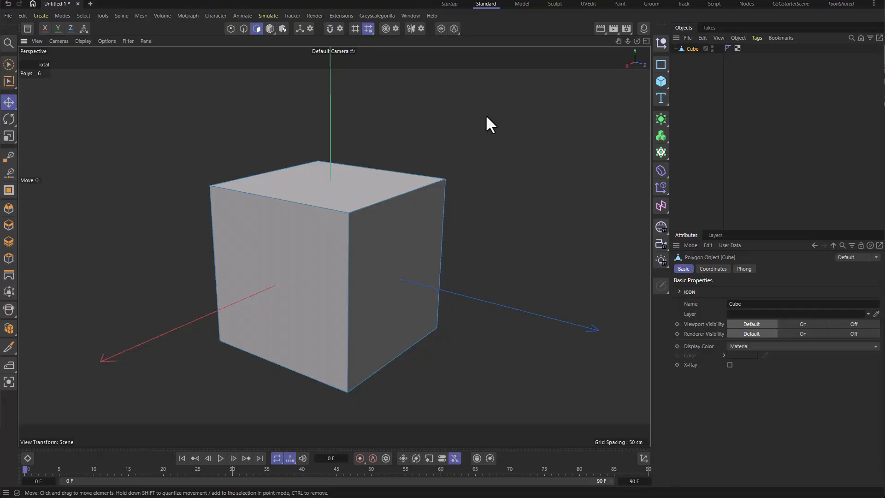
Step: Start the Plane Cut tool and cut a plane diagonally across the cube's top and front faces
{"action": "right_click", "coordinate": [486, 116]}
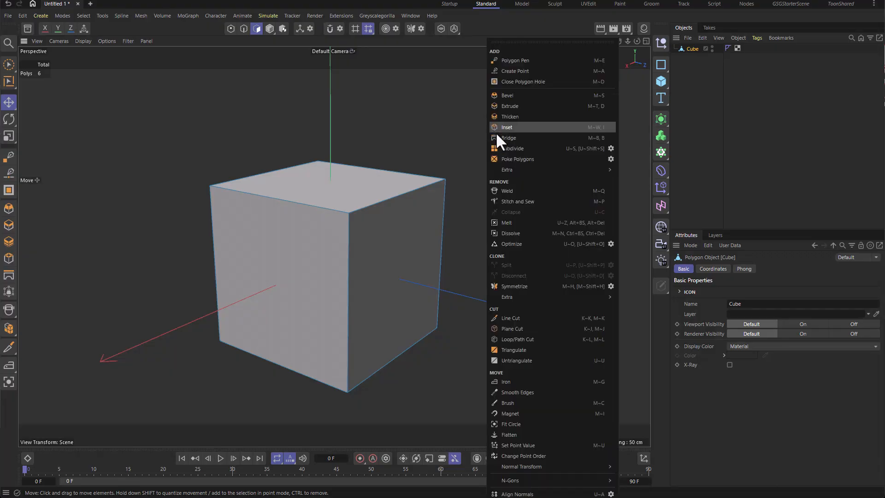
{"action": "left_click", "coordinate": [512, 328]}
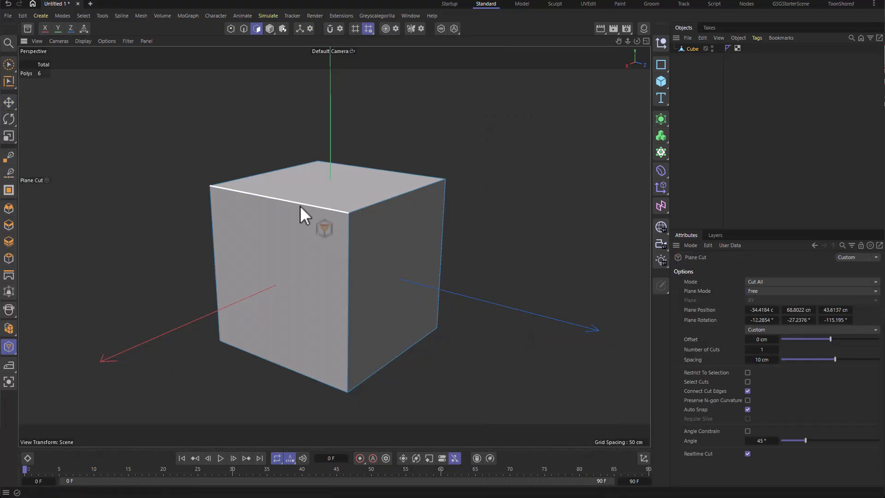
{"action": "left_click", "coordinate": [216, 269]}
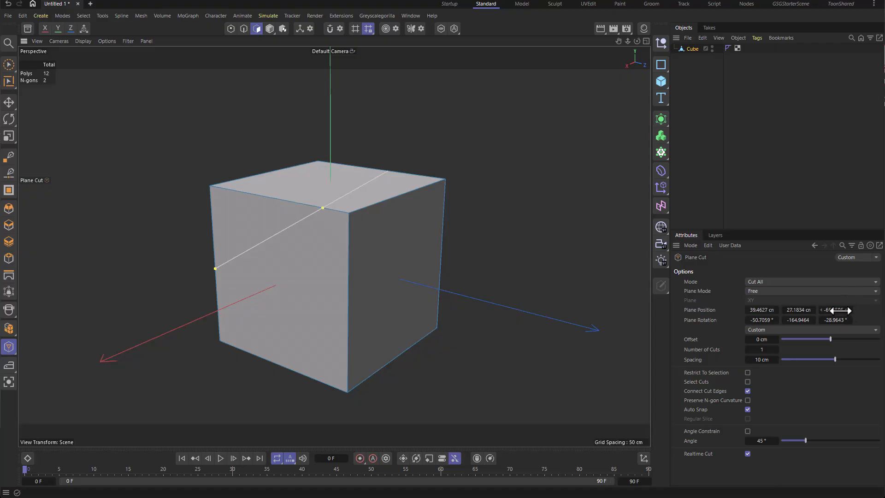
Step: Adjust the cutting plane's rotation with its value field and rotation gizmo, then reselect the cube
{"action": "left_click_drag", "start_coordinate": [831, 309], "coordinate": [779, 320]}
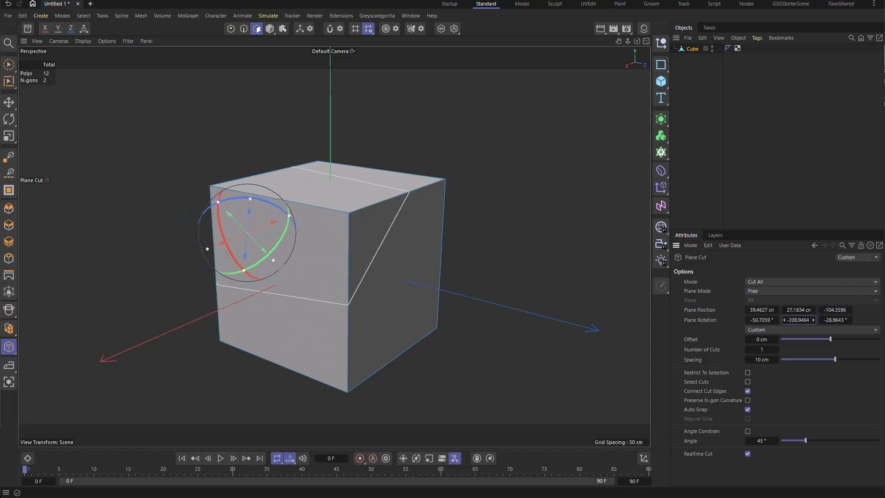
{"action": "left_click_drag", "start_coordinate": [278, 244], "coordinate": [226, 213]}
{"action": "left_click", "coordinate": [715, 134]}
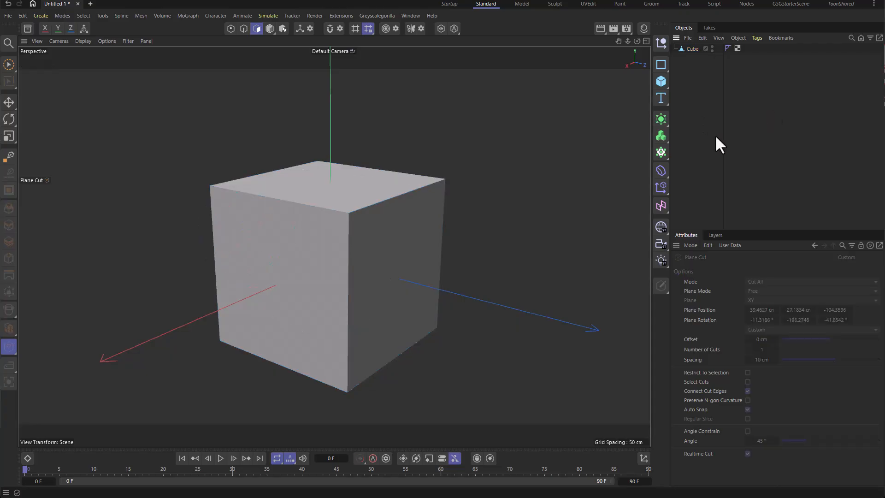
{"action": "left_click", "coordinate": [690, 48]}
{"action": "left_click_drag", "start_coordinate": [499, 130], "coordinate": [58, 3], "text": "alt"}
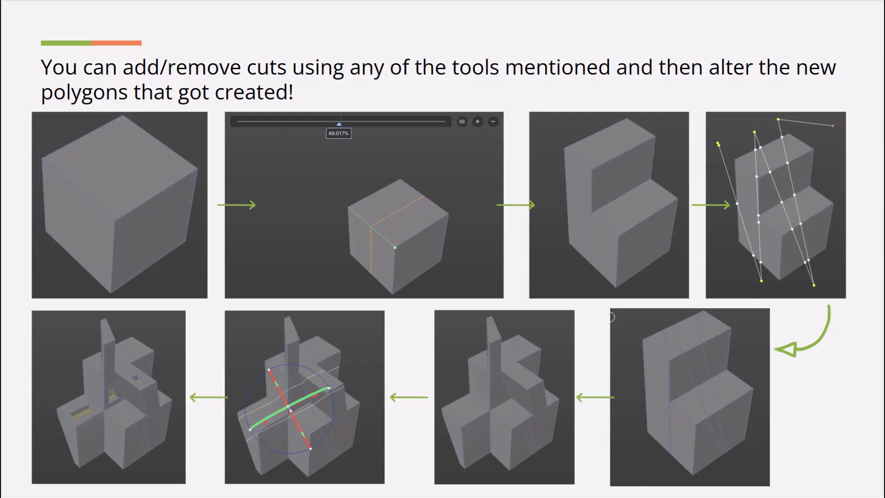
{"action": "key", "text": "Right"}
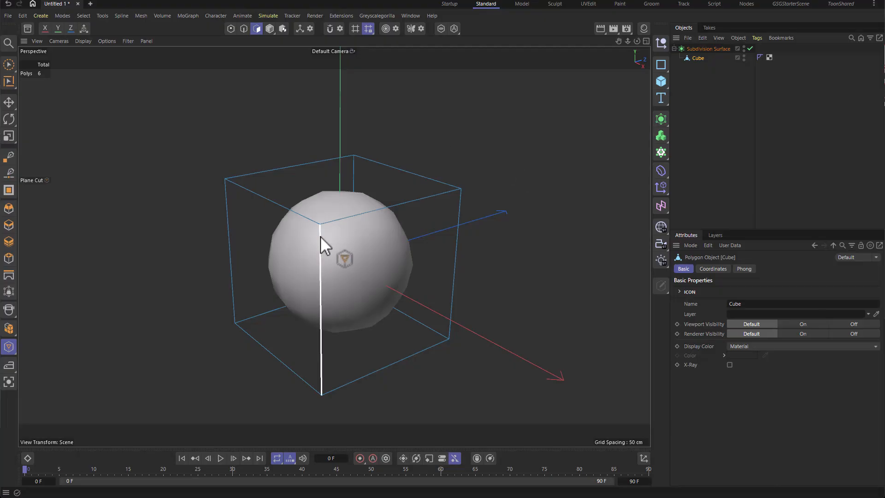
Step: Add loop cuts on the cube and slide their offsets, then undo the last two changes
{"action": "left_click", "coordinate": [321, 238]}
{"action": "left_click_drag", "start_coordinate": [484, 208], "coordinate": [477, 177], "text": "alt"}
{"action": "left_click_drag", "start_coordinate": [435, 73], "coordinate": [174, 73]}
{"action": "left_click_drag", "start_coordinate": [377, 223], "coordinate": [444, 193], "text": "alt"}
{"action": "left_click", "coordinate": [378, 152]}
{"action": "left_click_drag", "start_coordinate": [392, 159], "coordinate": [99, 162], "text": "alt"}
{"action": "left_click", "coordinate": [439, 178]}
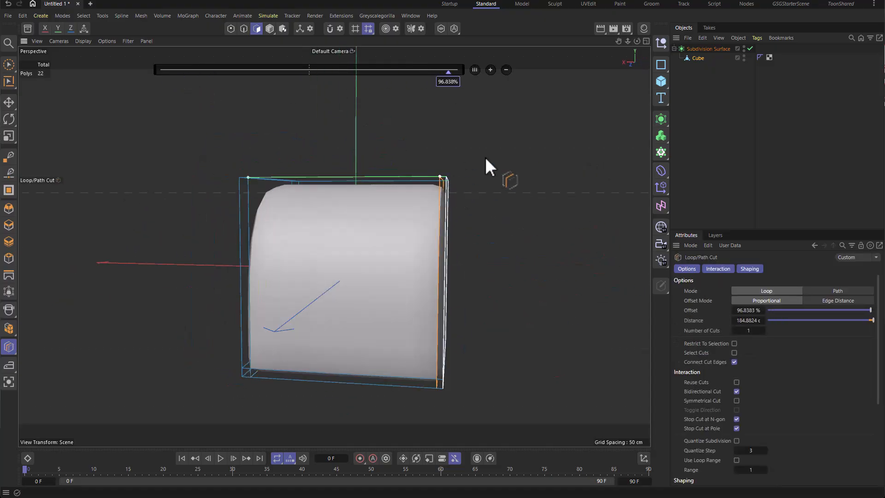
{"action": "left_click_drag", "start_coordinate": [486, 156], "coordinate": [465, 177], "text": "alt"}
{"action": "key", "text": "ctrl+z"}
{"action": "key", "text": "ctrl+z"}
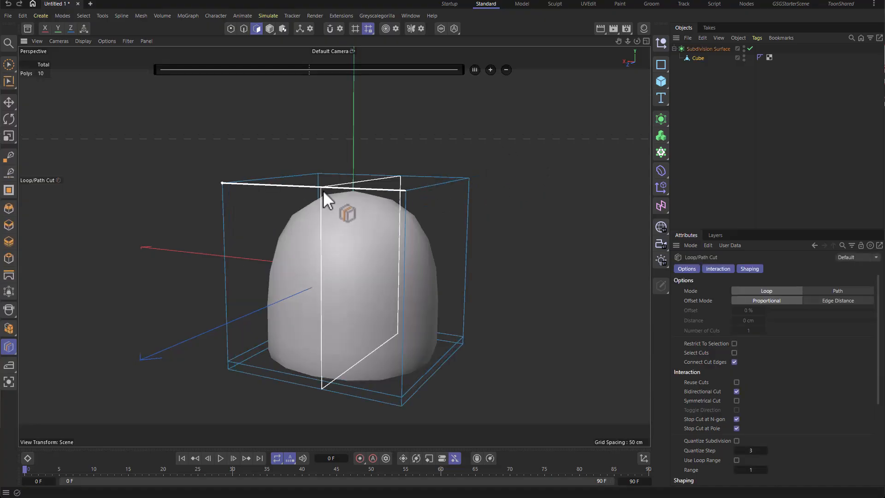
Step: Add a vertical loop cut around the cube and raise its number of cuts to 8
{"action": "left_click", "coordinate": [322, 190]}
{"action": "triple_click", "coordinate": [491, 71]}
{"action": "double_click", "coordinate": [491, 71]}
{"action": "double_click", "coordinate": [491, 71]}
{"action": "mouse_move", "coordinate": [554, 162]}
{"action": "left_mouse_down", "text": "alt"}
{"action": "mouse_move", "coordinate": [488, 174]}
{"action": "mouse_move", "coordinate": [157, 175]}
{"action": "mouse_move", "coordinate": [692, 115]}
{"action": "left_mouse_up", "text": "alt"}
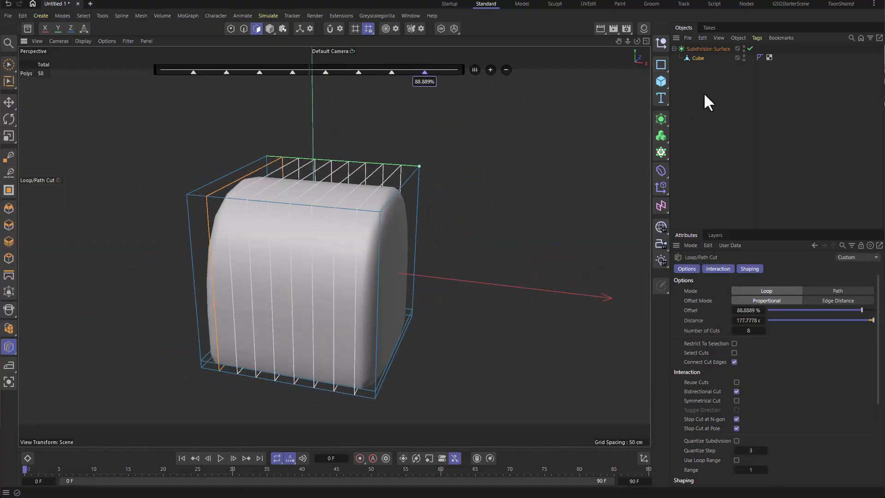
Step: Select one front polygon of the cube and inset it
{"action": "left_click", "coordinate": [705, 95]}
{"action": "left_click", "coordinate": [698, 58]}
{"action": "left_click_drag", "start_coordinate": [378, 184], "coordinate": [463, 195], "text": "alt"}
{"action": "key", "text": "space"}
{"action": "left_click", "coordinate": [426, 237]}
{"action": "key", "text": "i"}
{"action": "left_click_drag", "start_coordinate": [499, 236], "coordinate": [420, 230]}
Step: Extrude the inset polygon inward to form a recess
{"action": "key", "text": "d"}
{"action": "key", "text": "q"}
{"action": "key", "text": "q"}
{"action": "scroll", "coordinate": [389, 280], "scroll_direction": "up", "scroll_amount": 6}
Step: Add a loop cut around the recess walls at about 85% offset
{"action": "key", "text": "q"}
{"action": "key", "text": "k"}
{"action": "key", "text": "l"}
{"action": "left_click_drag", "start_coordinate": [389, 286], "coordinate": [417, 343], "text": "alt"}
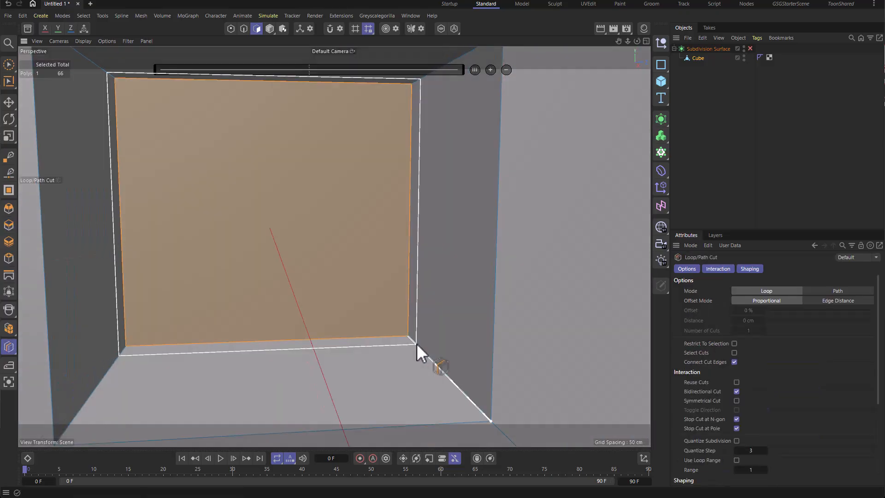
{"action": "left_click", "coordinate": [417, 343]}
{"action": "key", "text": "q"}
{"action": "key", "text": "q"}
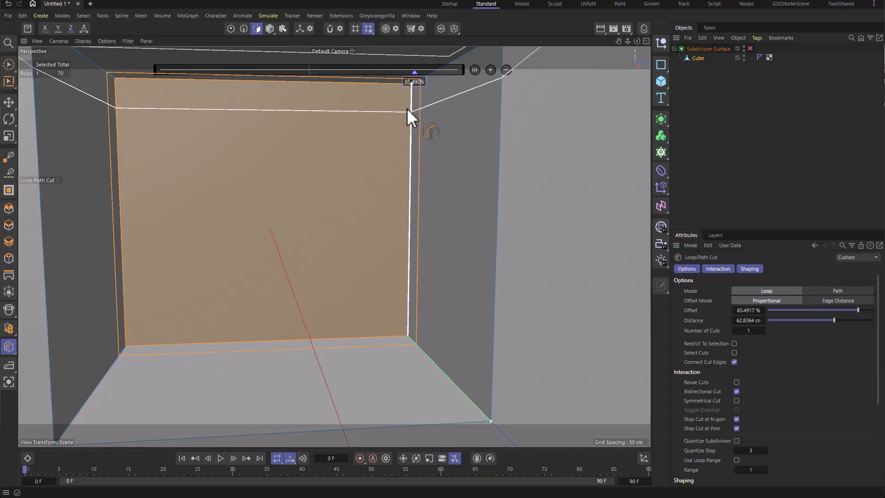
Step: Toggle the Subdivision Surface to inspect the smoothed recess
{"action": "left_click", "coordinate": [751, 49]}
{"action": "scroll", "coordinate": [386, 173], "scroll_direction": "down", "scroll_amount": 3}
{"action": "left_click_drag", "start_coordinate": [368, 178], "coordinate": [461, 202], "text": "alt"}
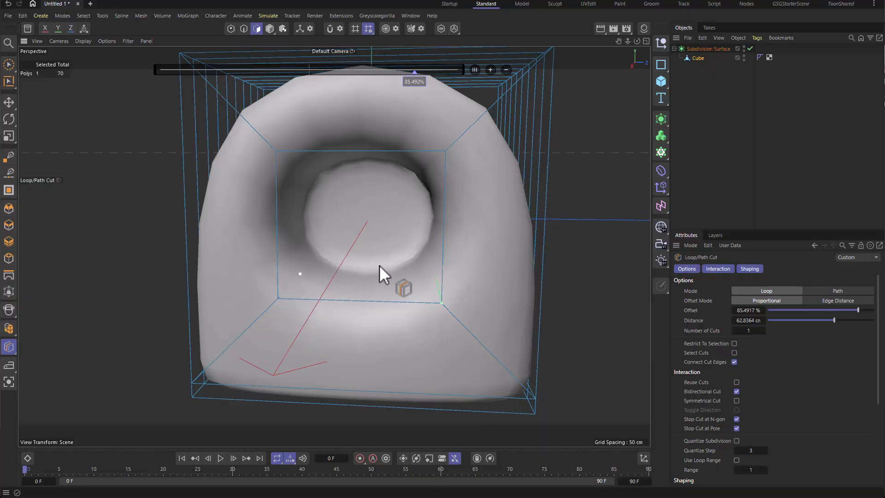
{"action": "key", "text": "q"}
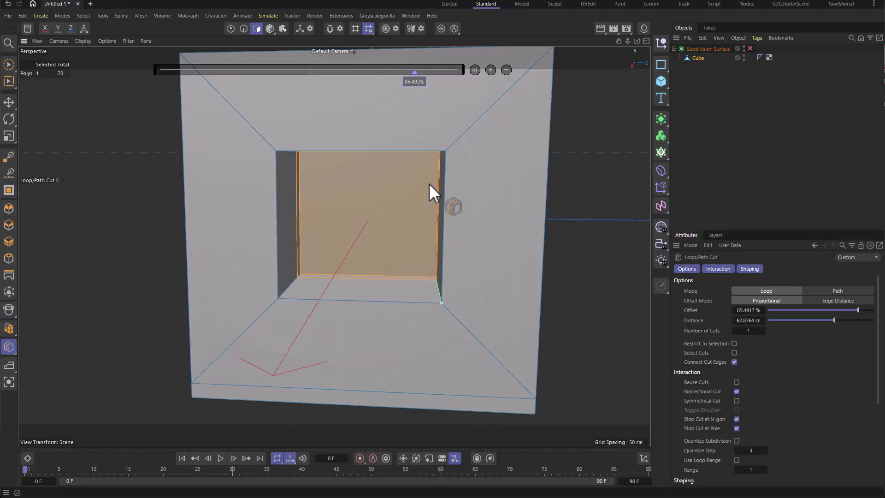
Step: Inset the selected recess polygon by about 1.9 cm
{"action": "scroll", "coordinate": [430, 183], "scroll_direction": "up", "scroll_amount": 5}
{"action": "key", "text": "space"}
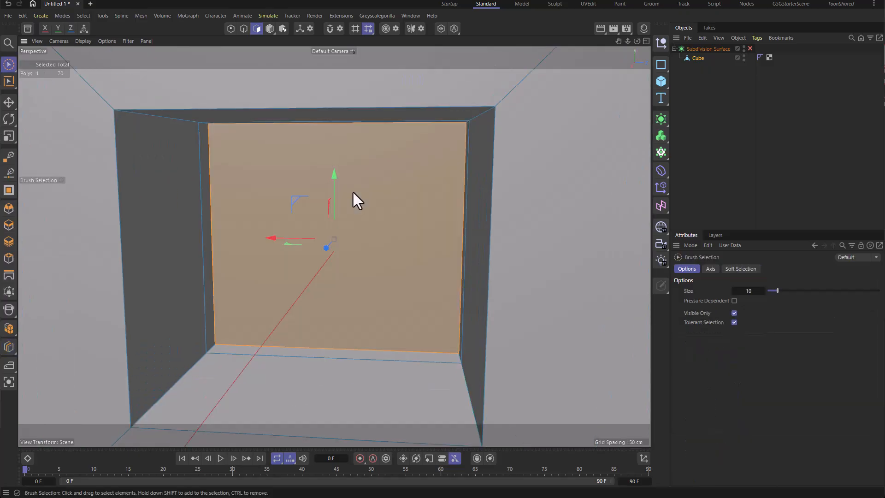
{"action": "mouse_move", "coordinate": [415, 207]}
{"action": "left_mouse_down", "text": "alt"}
{"action": "mouse_move", "coordinate": [386, 187]}
{"action": "mouse_move", "coordinate": [417, 201]}
{"action": "left_mouse_up", "text": "alt"}
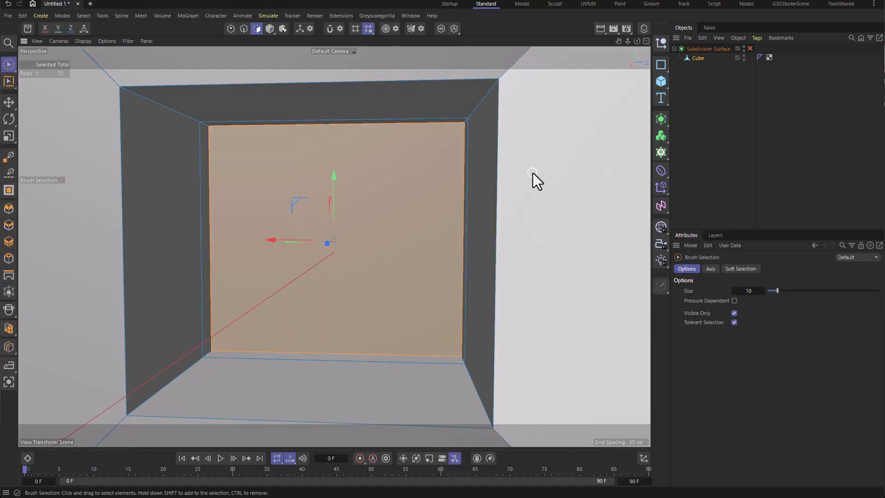
{"action": "key", "text": "i"}
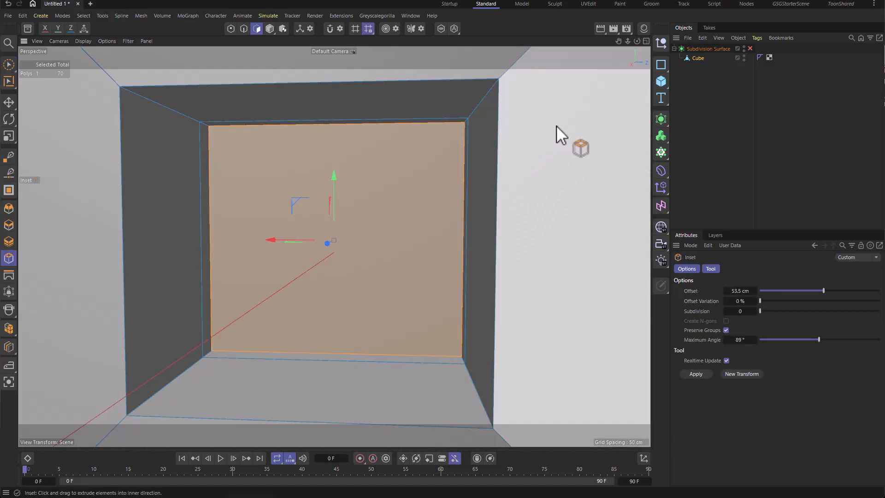
{"action": "left_click_drag", "start_coordinate": [577, 118], "coordinate": [582, 117]}
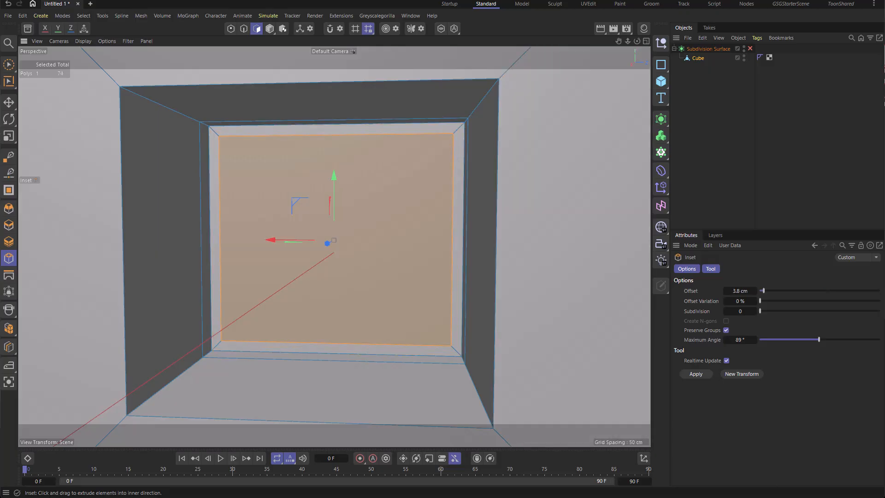
{"action": "left_click_drag", "start_coordinate": [582, 117], "coordinate": [573, 117]}
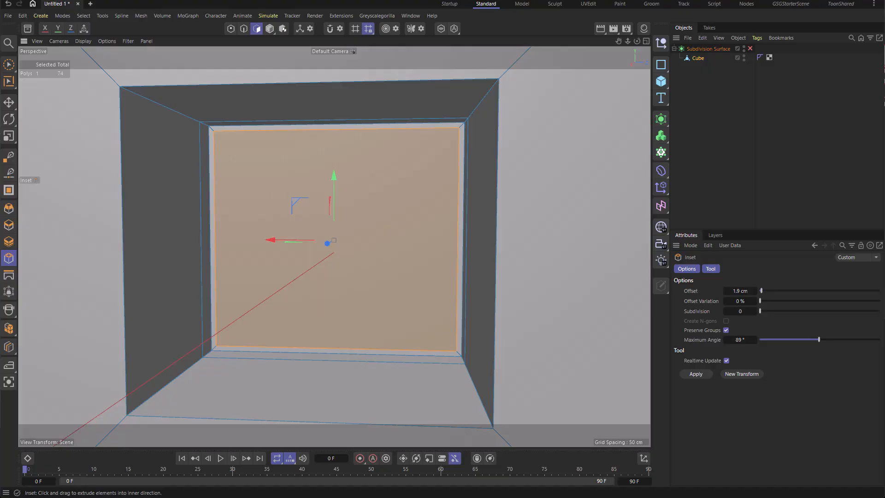
Step: Toggle the Subdivision Surface and undo the last inset on the recess polygon
{"action": "key", "text": "q"}
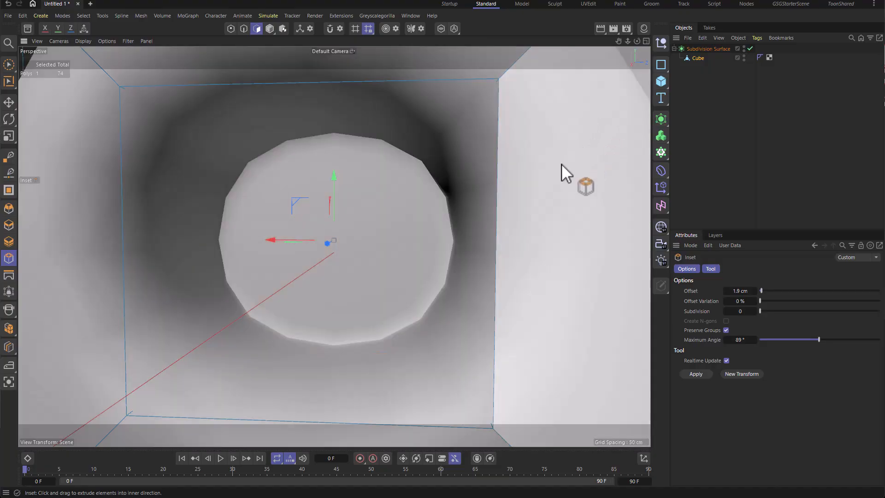
{"action": "key", "text": "ctrl+z"}
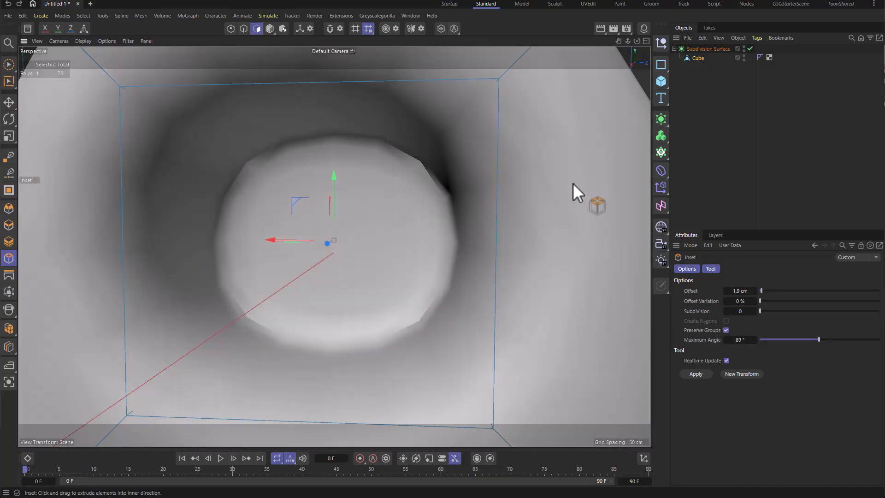
{"action": "key", "text": "q"}
Step: Inset the recess polygon by about 7.4 cm and toggle the Subdivision Surface to compare the smoothing
{"action": "key", "text": "q"}
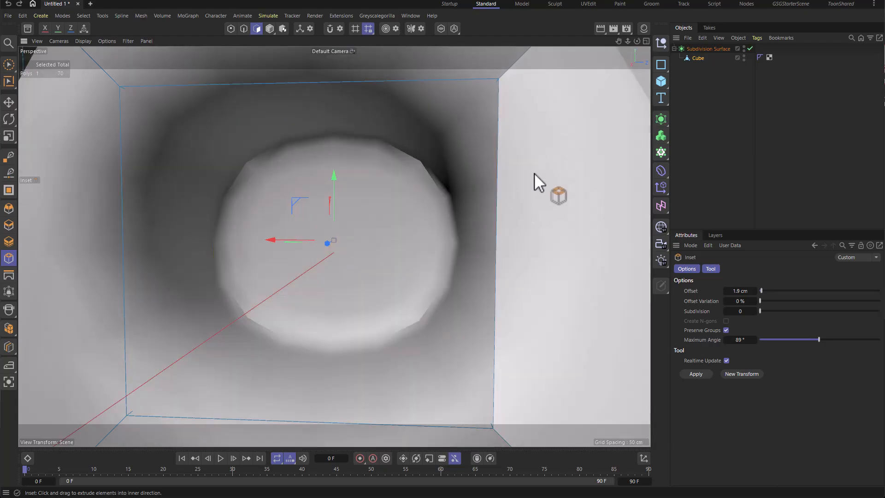
{"action": "left_click_drag", "start_coordinate": [535, 174], "coordinate": [583, 174]}
{"action": "key", "text": "q"}
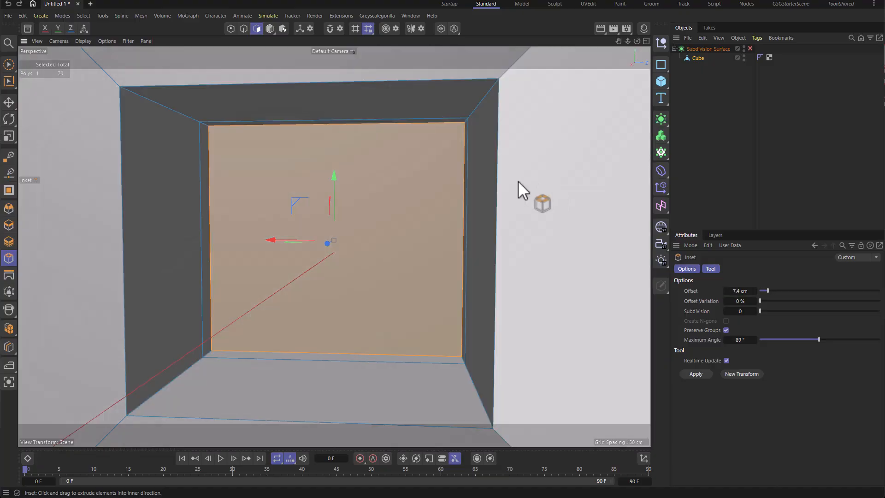
{"action": "scroll", "coordinate": [536, 175], "scroll_direction": "down", "scroll_amount": 3}
{"action": "scroll", "coordinate": [579, 178], "scroll_direction": "down", "scroll_amount": 5}
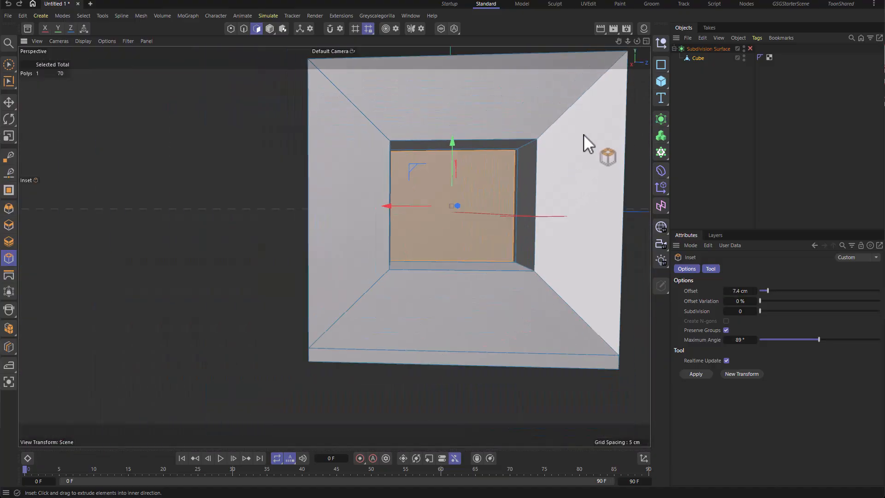
{"action": "left_click_drag", "start_coordinate": [584, 135], "coordinate": [403, 207], "text": "alt"}
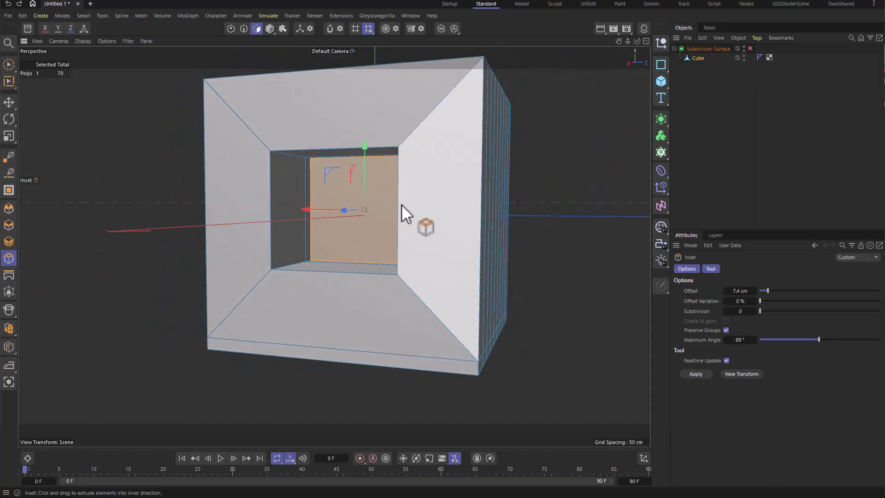
{"action": "key", "text": "q"}
{"action": "key", "text": "q"}
{"action": "key", "text": "q"}
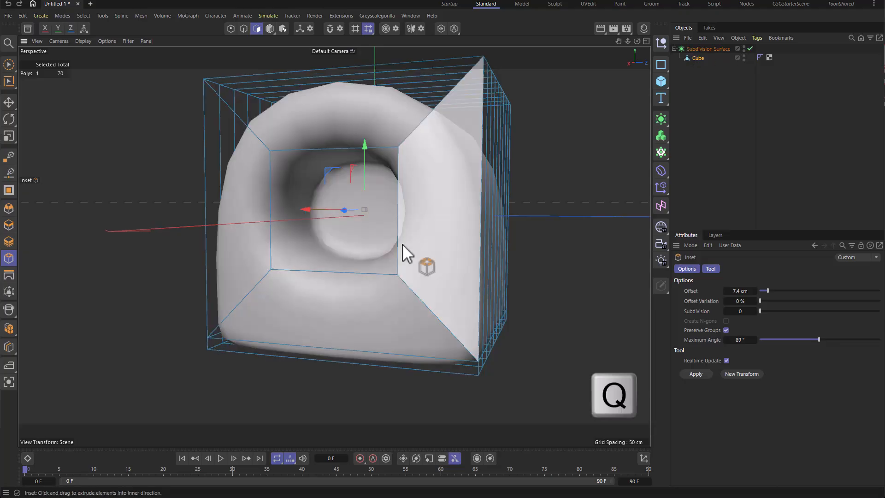
{"action": "key", "text": "q"}
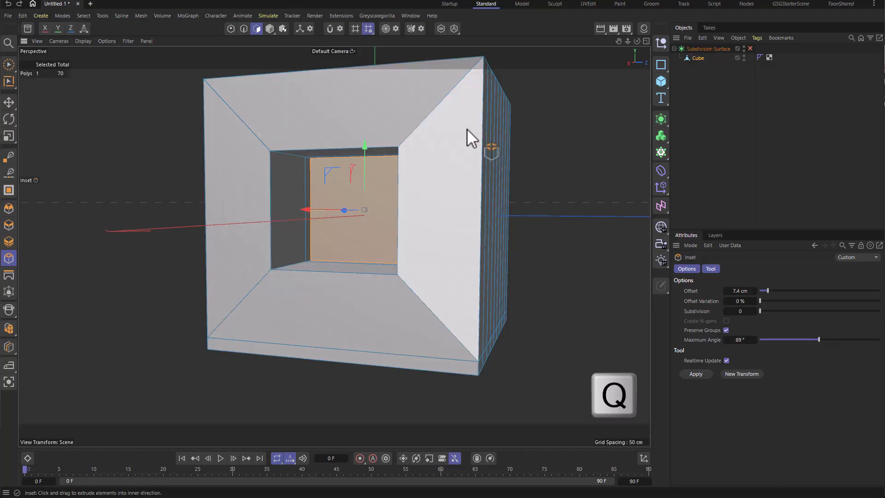
{"action": "key", "text": "q"}
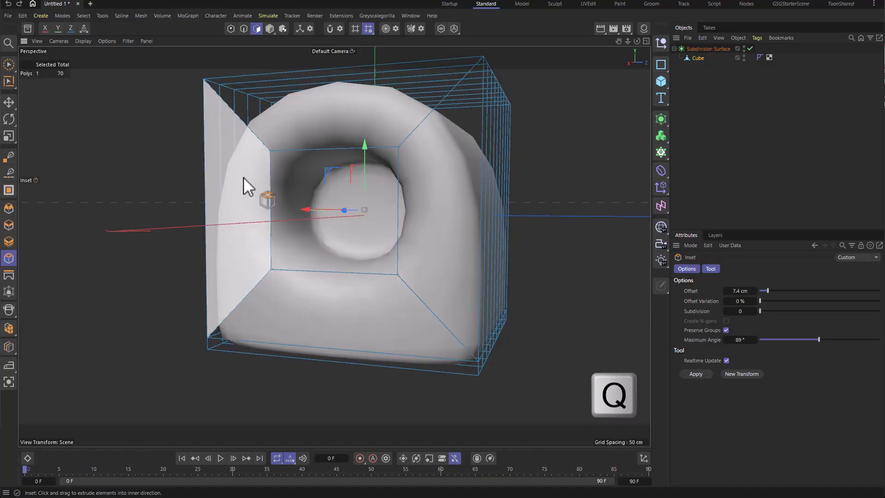
Step: Loop-select the ring of four front faces surrounding the opening
{"action": "key", "text": "u"}
{"action": "key", "text": "l"}
{"action": "left_click_drag", "start_coordinate": [464, 140], "coordinate": [421, 128], "text": "alt"}
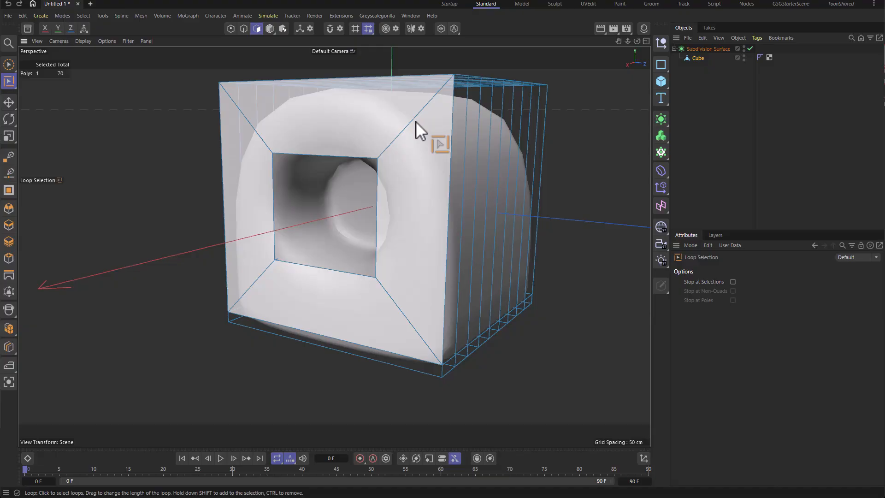
{"action": "left_click", "coordinate": [416, 121]}
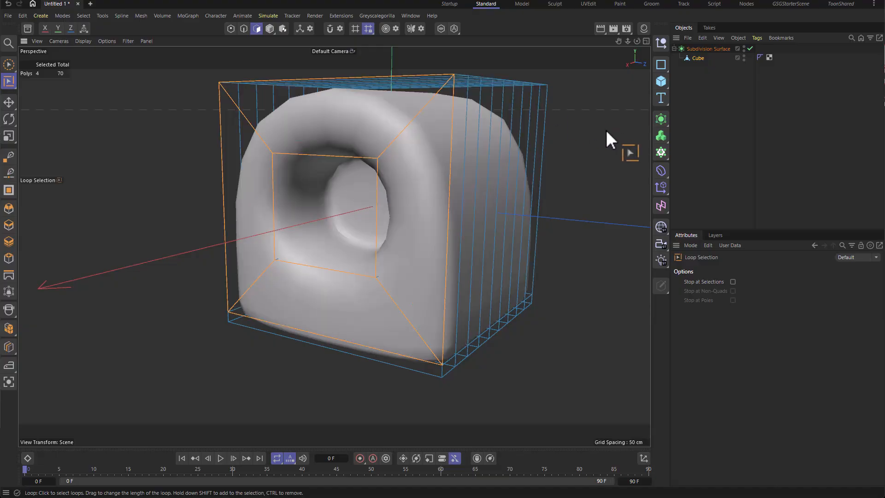
Step: Try insetting the front face ring by about 3.1 cm, then undo the inset
{"action": "key", "text": "i"}
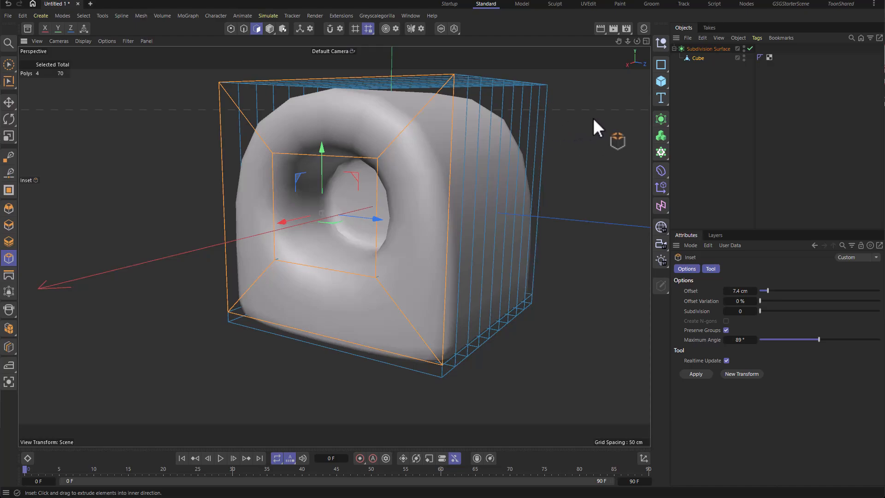
{"action": "key", "text": "q"}
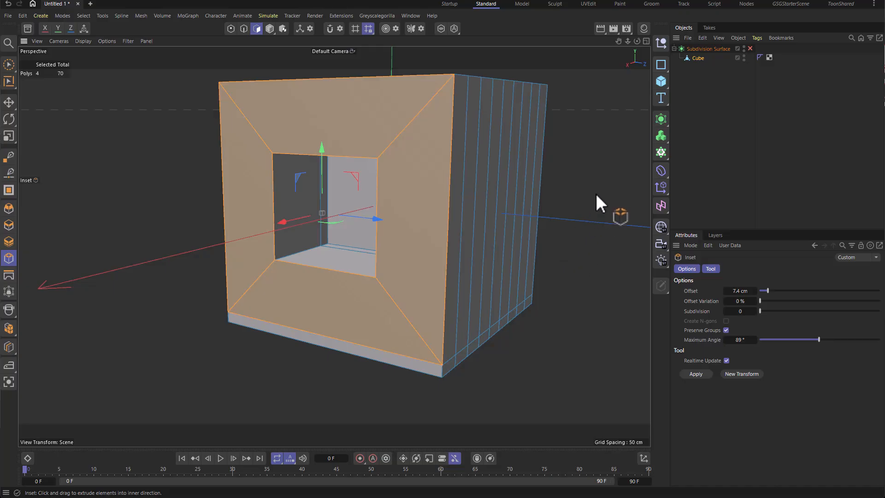
{"action": "left_click_drag", "start_coordinate": [602, 150], "coordinate": [606, 129]}
{"action": "key", "text": "q"}
{"action": "left_click_drag", "start_coordinate": [439, 171], "coordinate": [458, 173], "text": "alt"}
{"action": "left_click_drag", "start_coordinate": [418, 173], "coordinate": [557, 118], "text": "alt"}
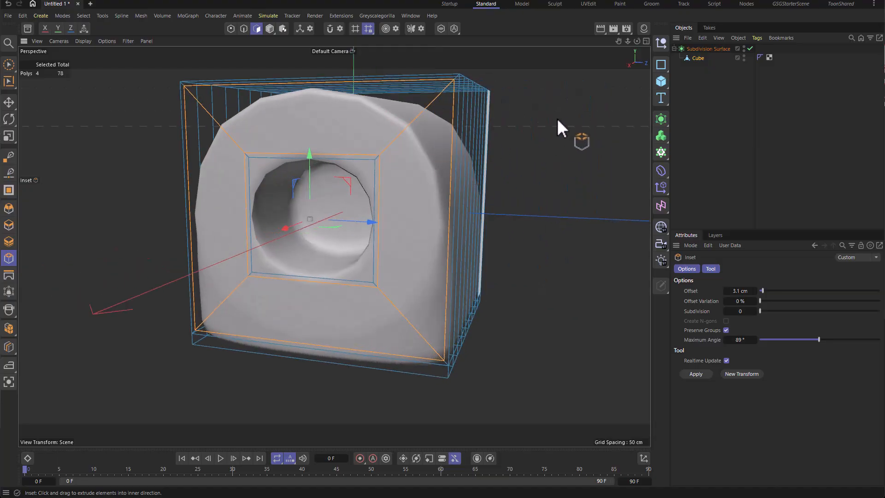
{"action": "key", "text": "ctrl+z"}
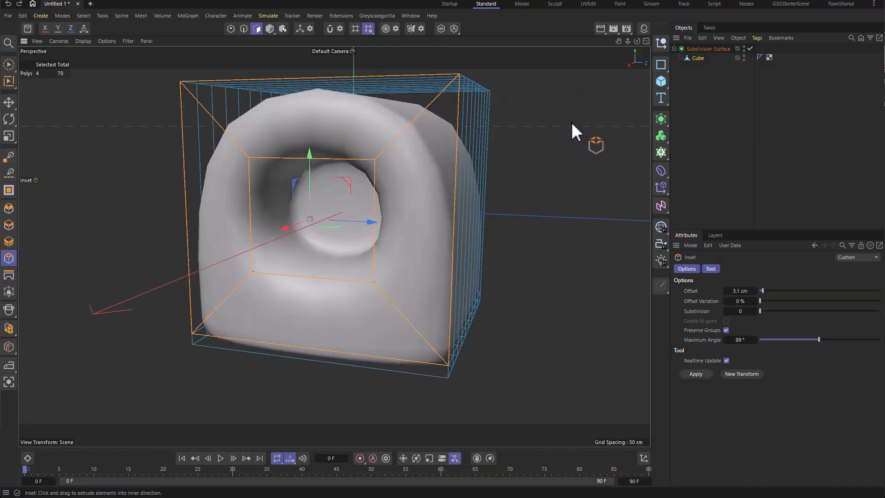
Step: Inset the front face ring outward by about -13.9 cm and disable the Subdivision Surface
{"action": "left_click_drag", "start_coordinate": [573, 158], "coordinate": [501, 159]}
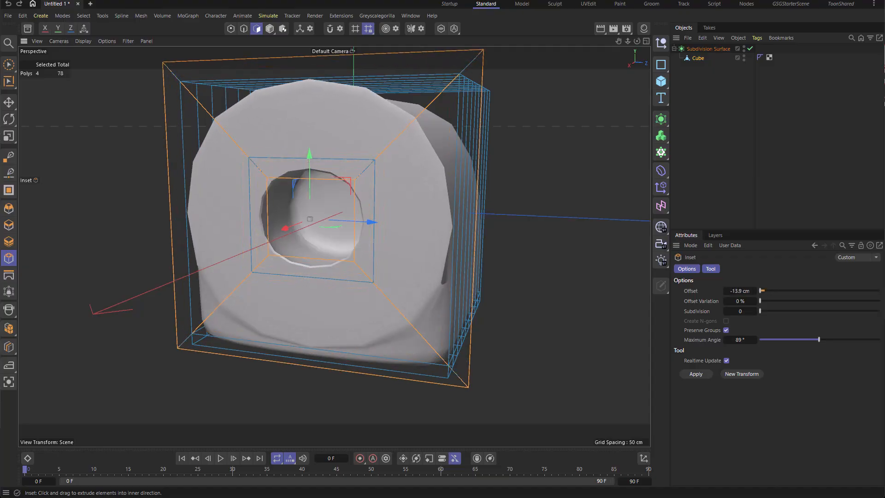
{"action": "left_click", "coordinate": [751, 48]}
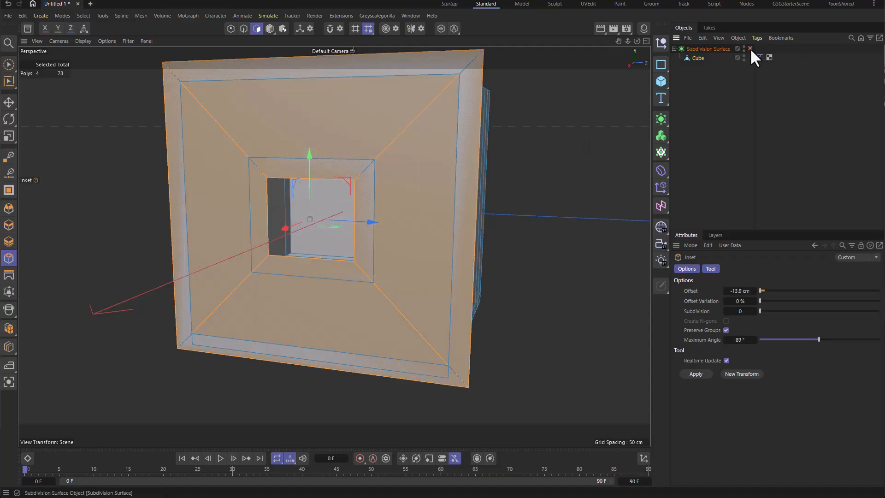
{"action": "scroll", "coordinate": [534, 173], "scroll_direction": "down", "scroll_amount": 4}
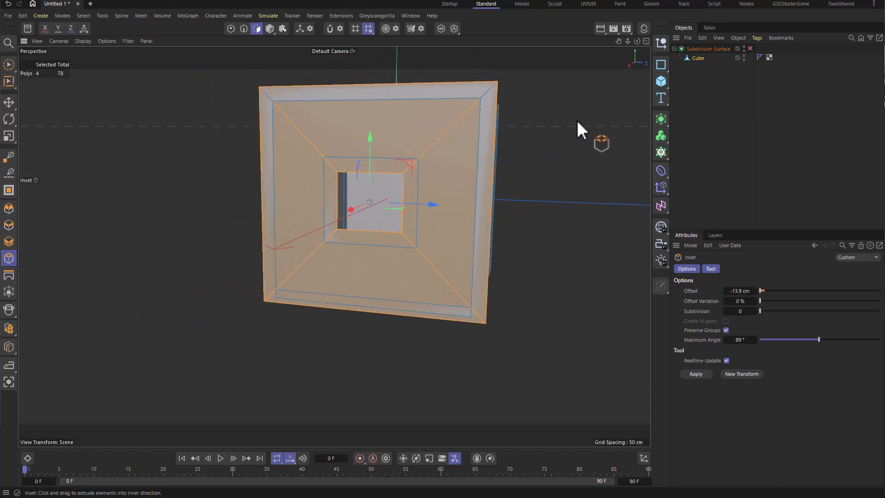
Step: Toggle the Subdivision Surface to inspect the smoothed outward inset
{"action": "key", "text": "q"}
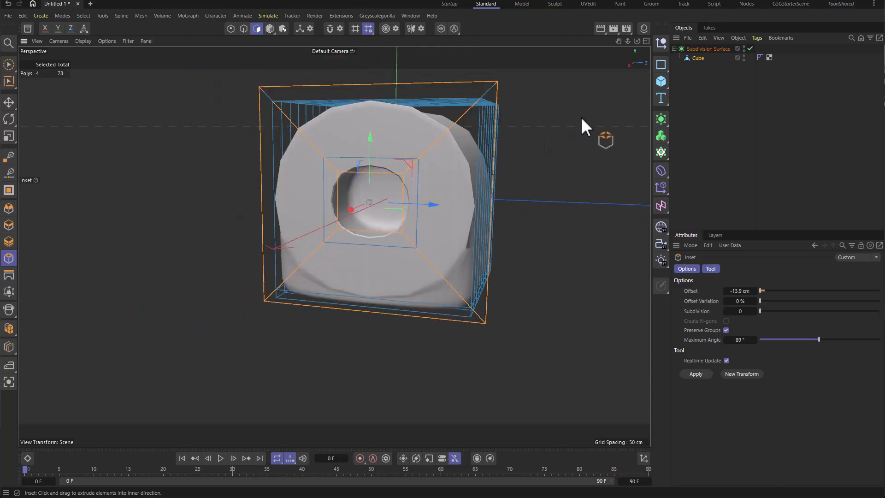
{"action": "key", "text": "q"}
{"action": "key", "text": "q"}
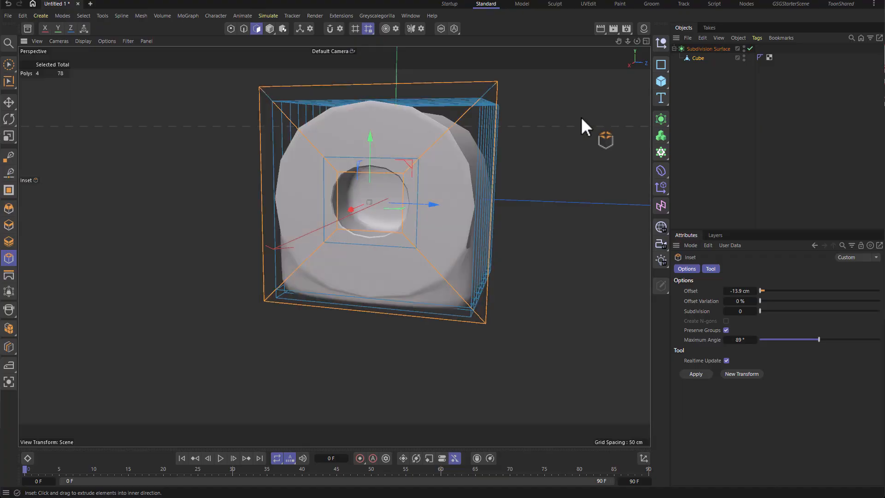